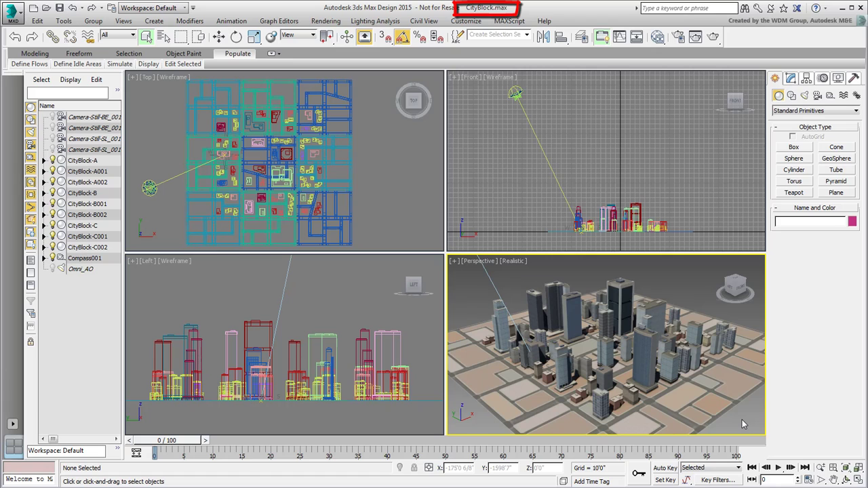
Orbit, zoom and pan the Perspective view from the city overview to one street intersection.
mouse_move(603, 351)
alt+middle_down()
mouse_move(601, 370)
mouse_move(634, 407)
mouse_move(640, 379)
alt+middle_up()
scroll(602, 370, up, 6)
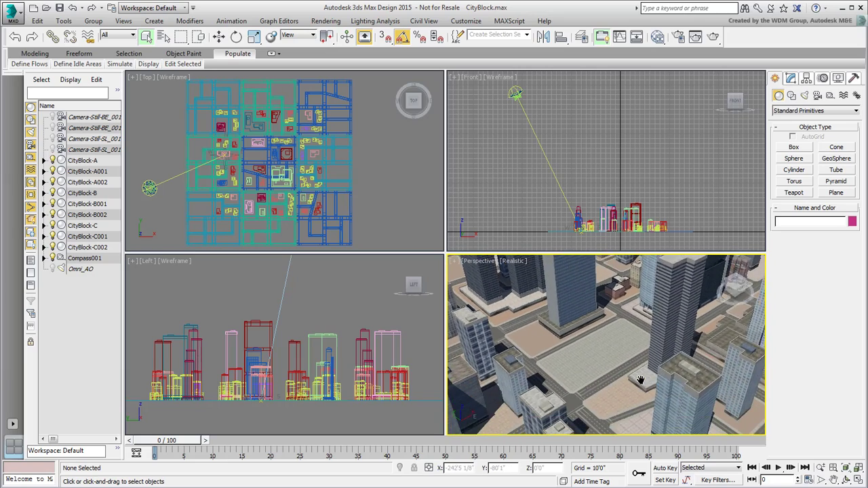
scroll(640, 379, up, 10)
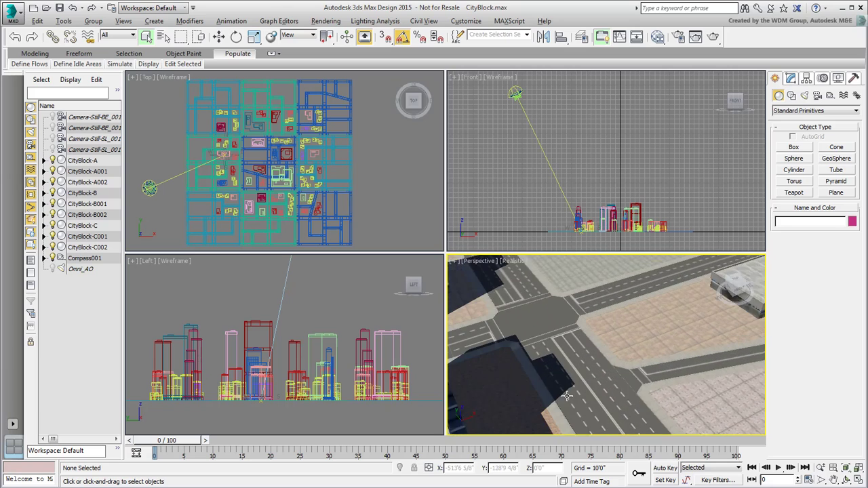
middle_drag(567, 396, 590, 399)
Render the intersection view with mental ray and review the Render Setup options.
click(713, 37)
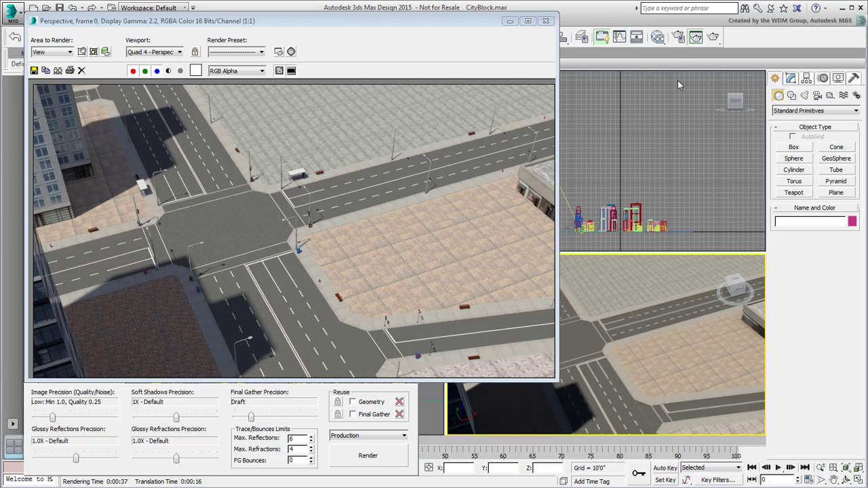
click(678, 38)
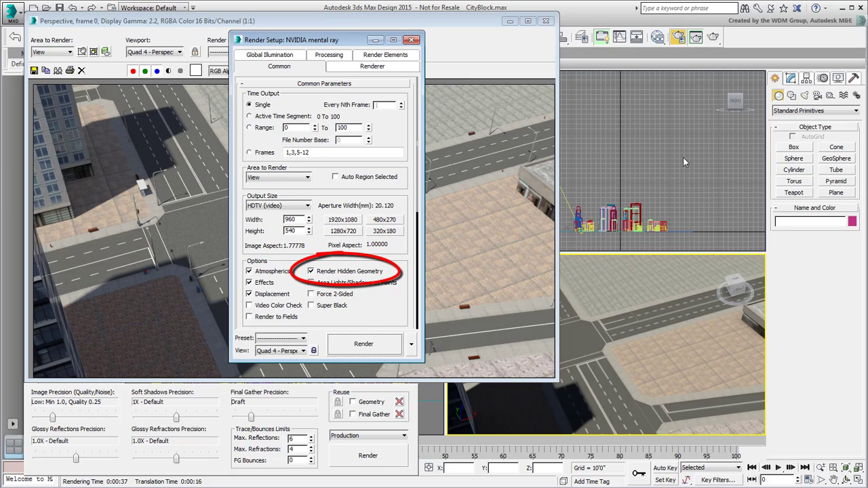
click(414, 40)
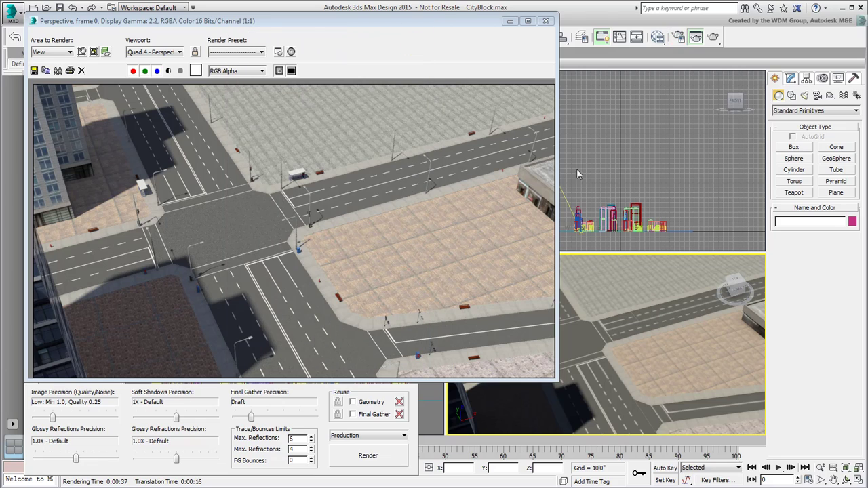
Close the rendered frame and show Daylight001's sun settings: 14:00 on 21 June 2013.
click(545, 20)
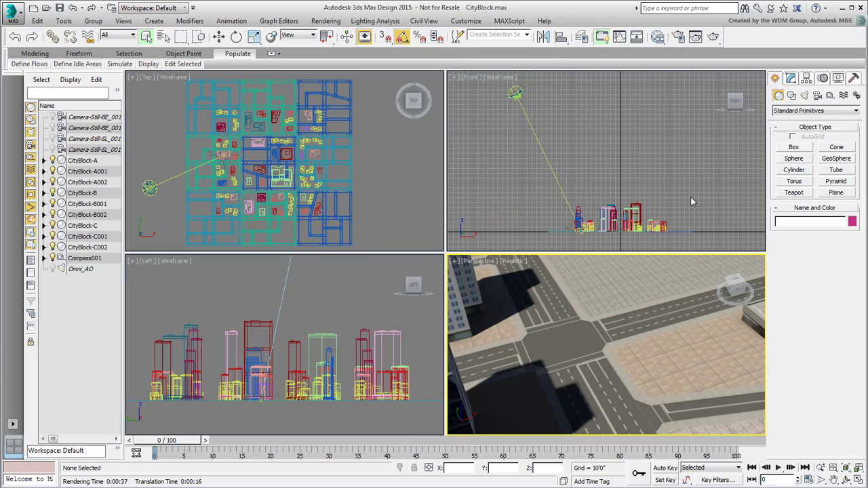
click(515, 92)
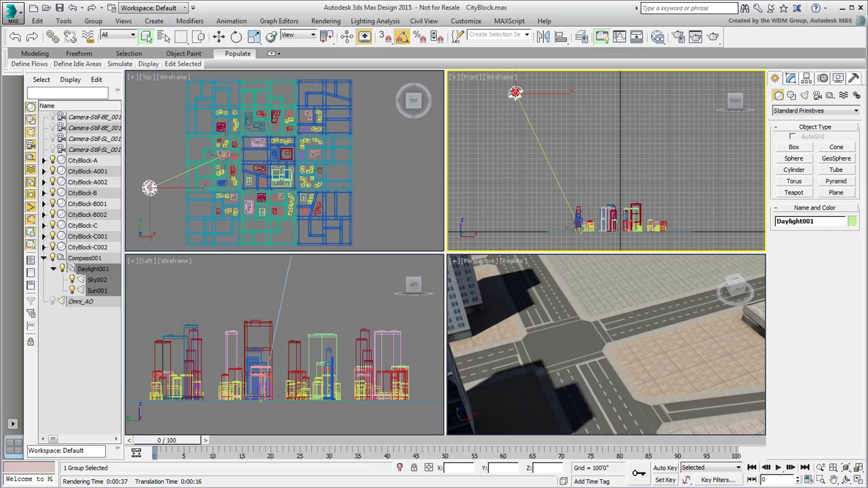
click(822, 79)
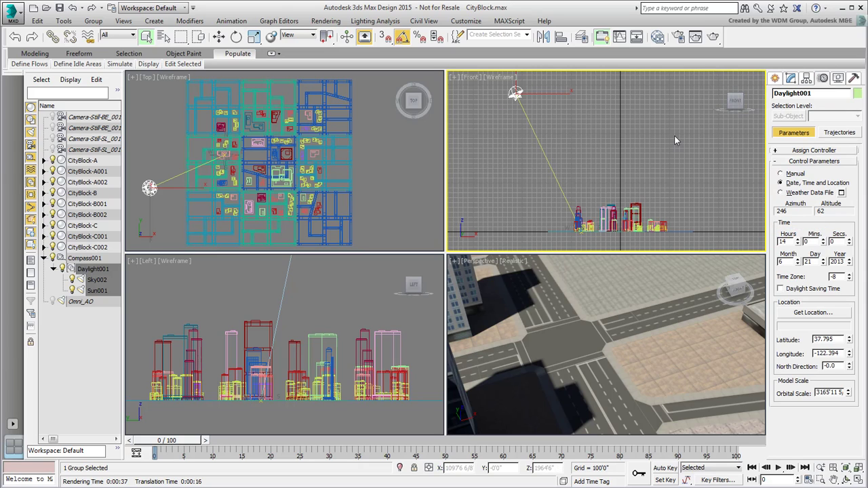
Check the environment's mr Physical Sky and EV 14.0 exposure, then zoom out Perspective.
click(328, 21)
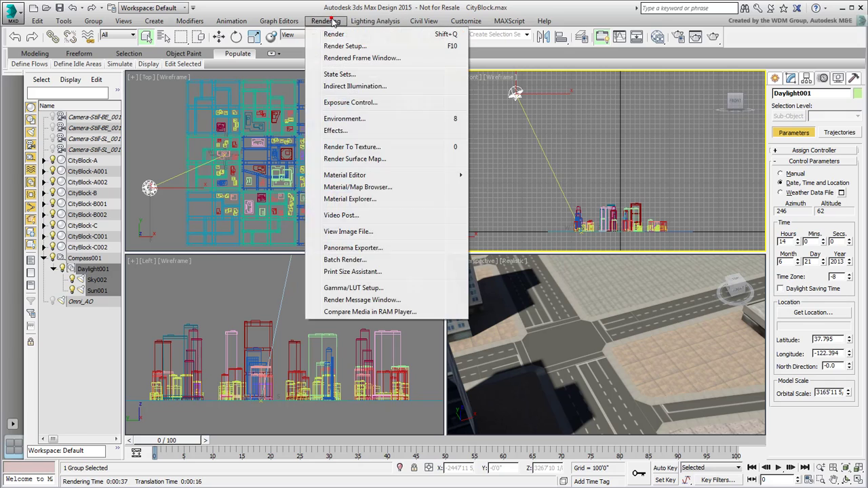
click(344, 116)
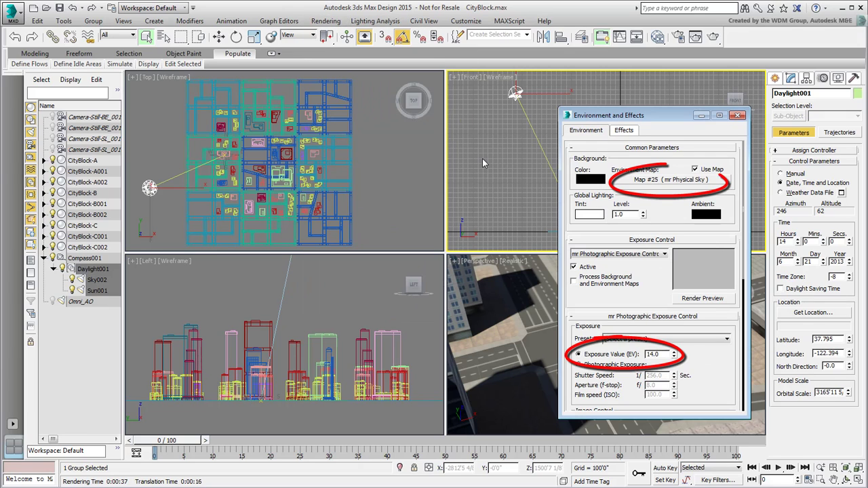
click(738, 115)
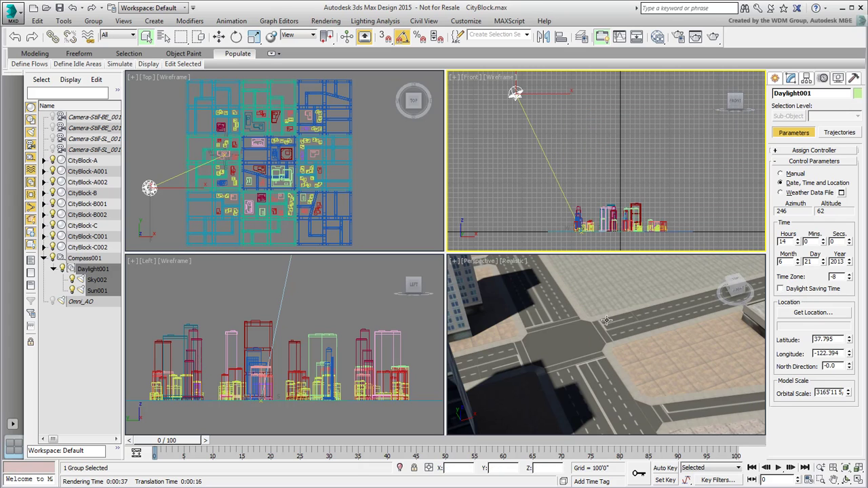
right_click(587, 331)
scroll(587, 332, down, 10)
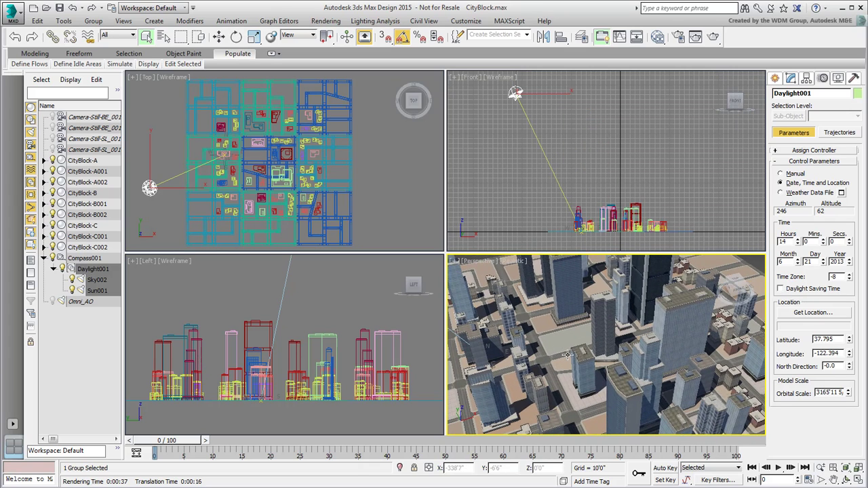
Switch the Perspective viewport to Camera-Still-BE_001, then to Camera-Still-SL_001.
click(485, 262)
mouse_move(504, 273)
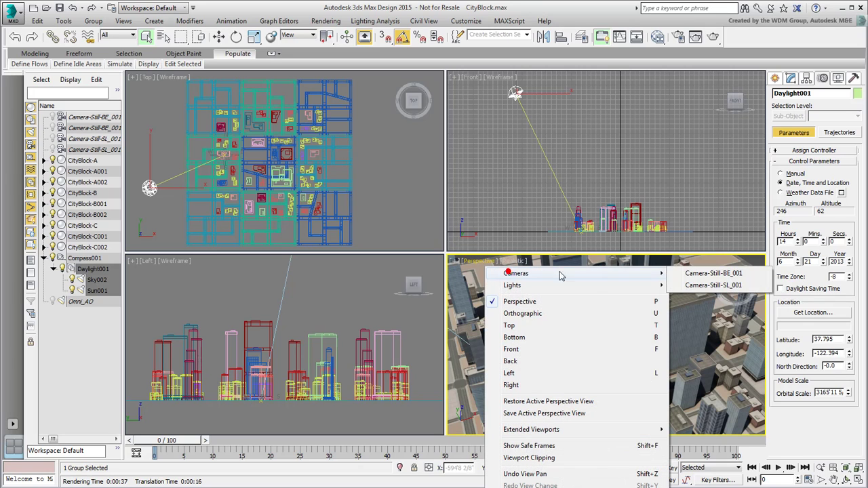
click(695, 275)
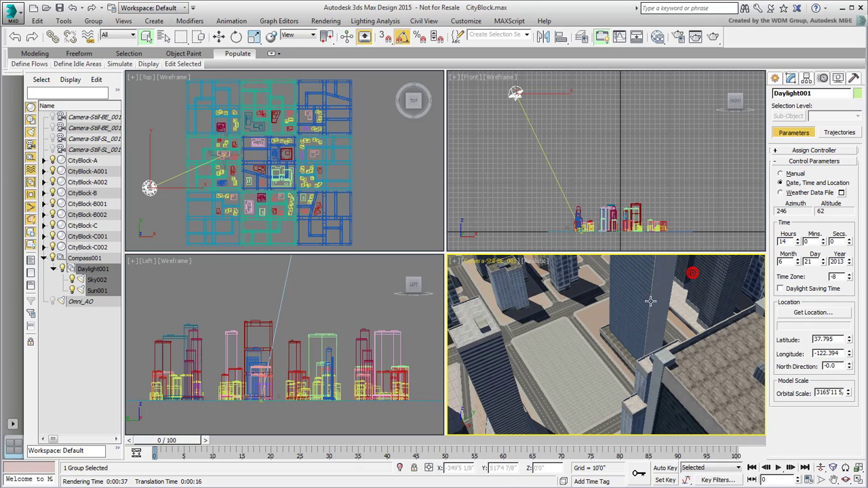
click(483, 263)
mouse_move(526, 273)
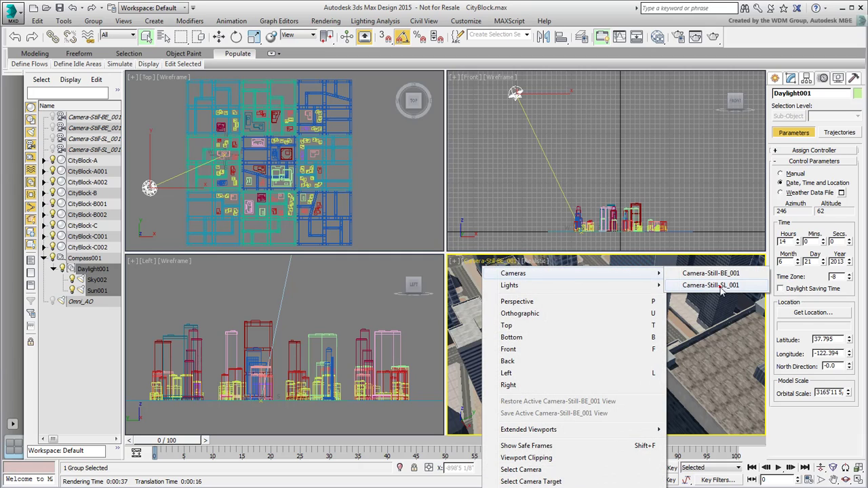
click(722, 285)
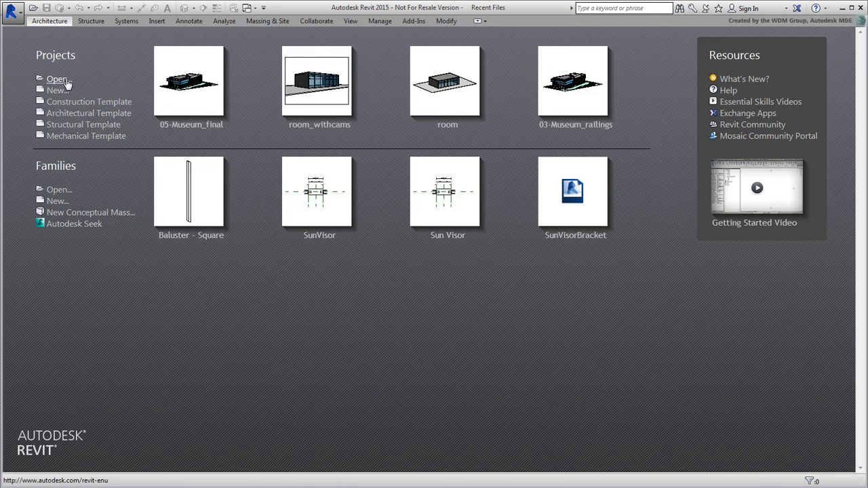
Open 05-Museum_final.rvt in Revit and orbit its 3D view to a left-front angle.
click(60, 79)
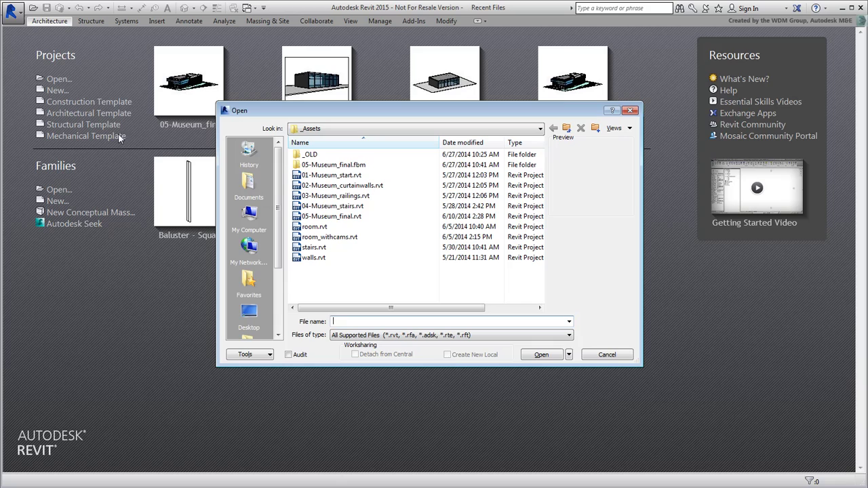
click(348, 217)
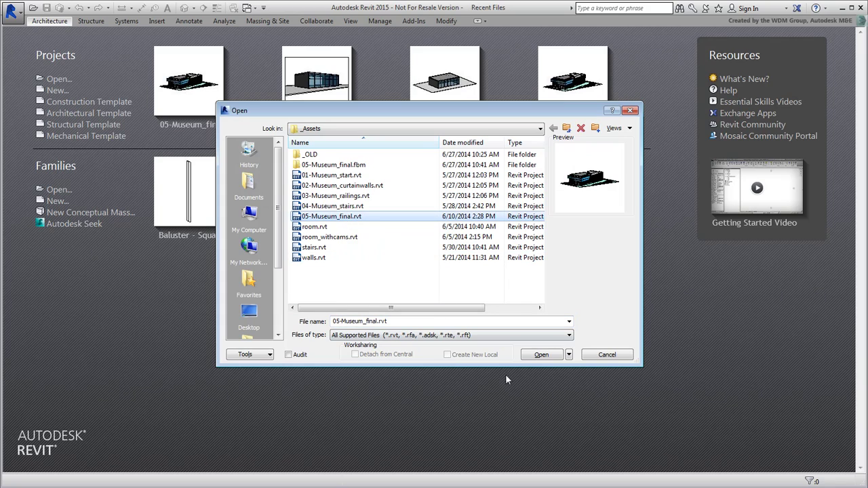
click(537, 355)
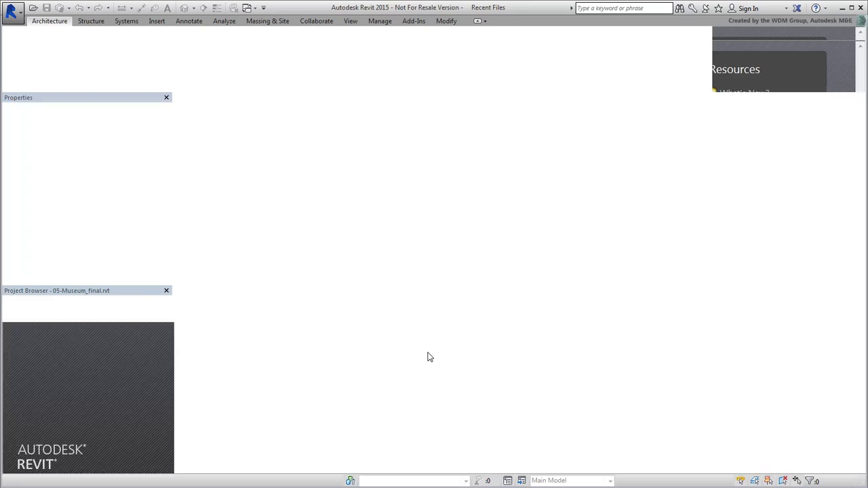
shift+middle_drag(645, 363, 537, 306)
scroll(538, 306, up, 5)
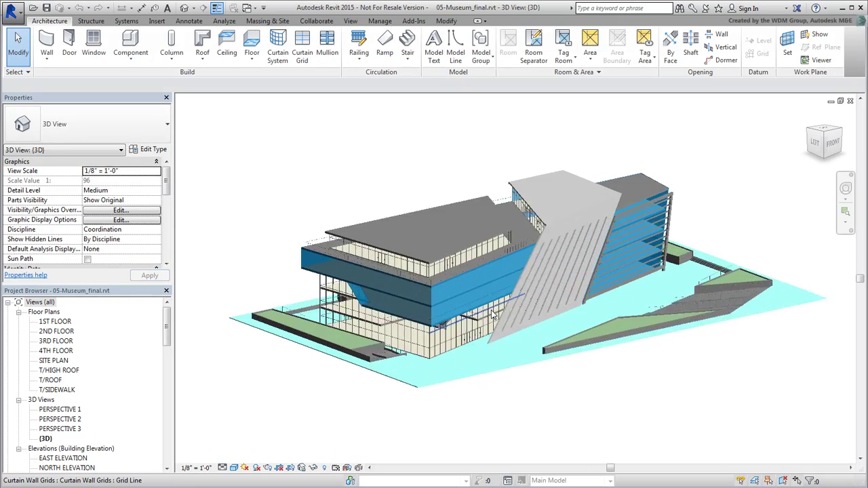
scroll(537, 307, up, 2)
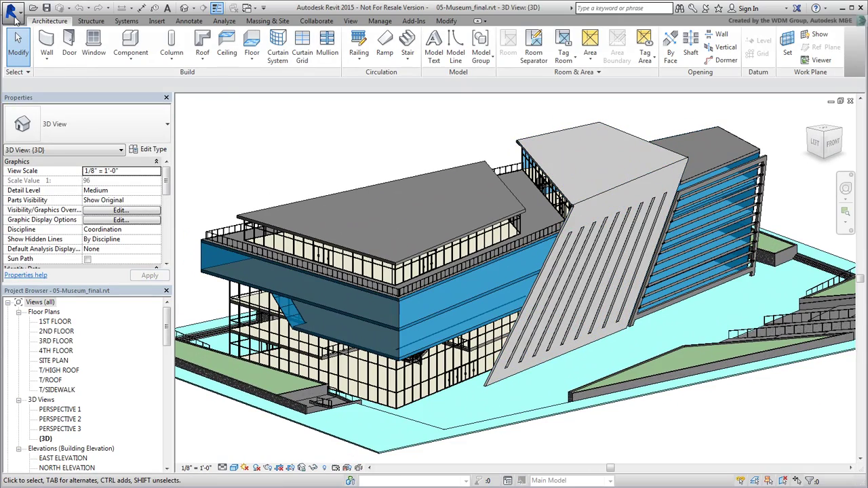
Export the 3D view as FBX, overwriting 05-Museum_final.fbx.
click(14, 14)
mouse_move(75, 164)
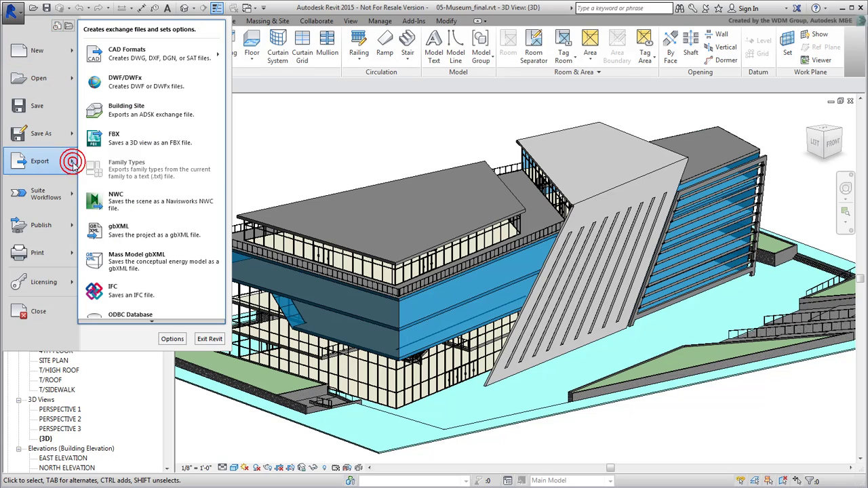
click(136, 141)
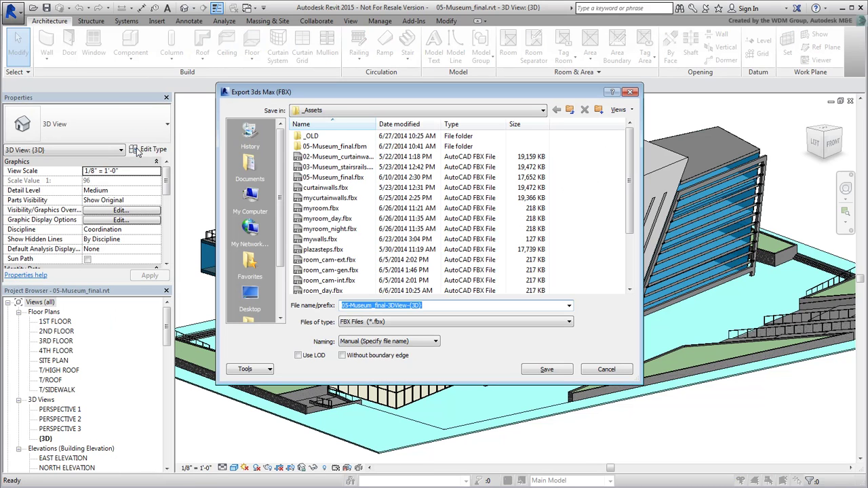
click(345, 177)
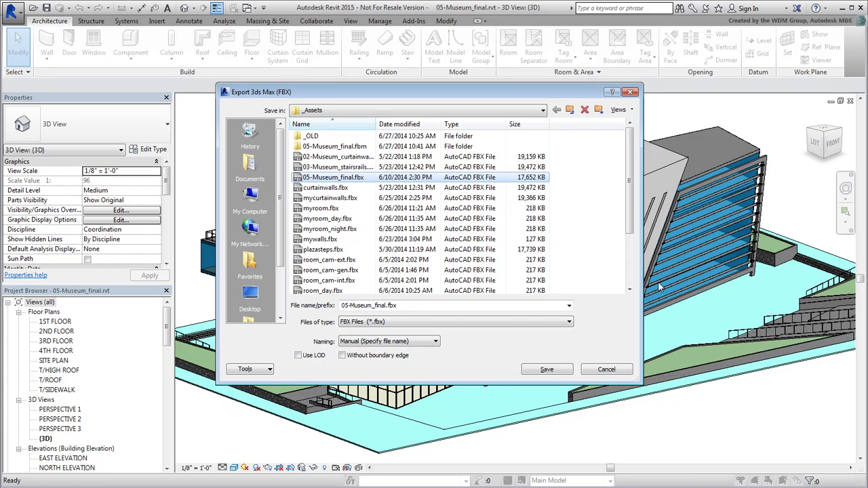
key(Escape)
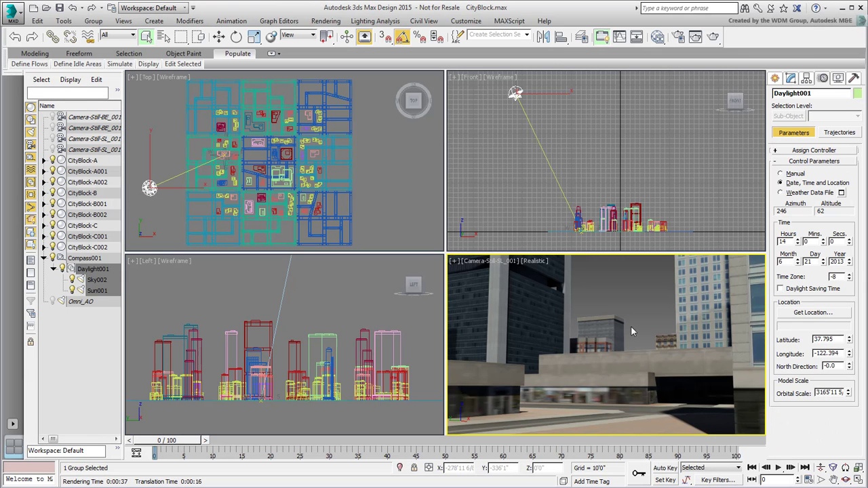
Deselect everything and return the camera viewport to the saved Perspective city overview.
click(644, 313)
click(489, 261)
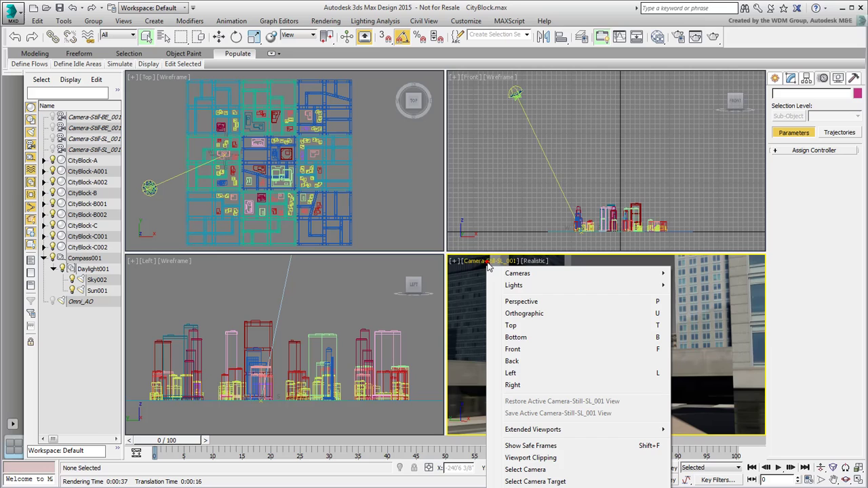
click(520, 302)
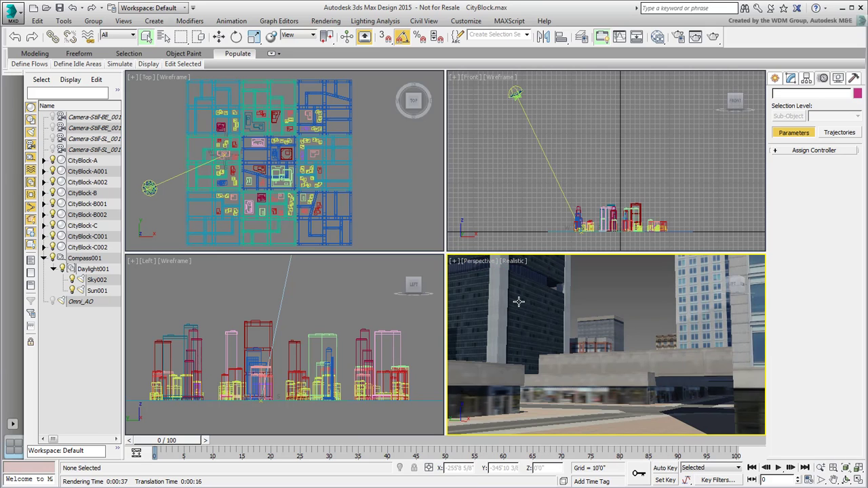
click(123, 20)
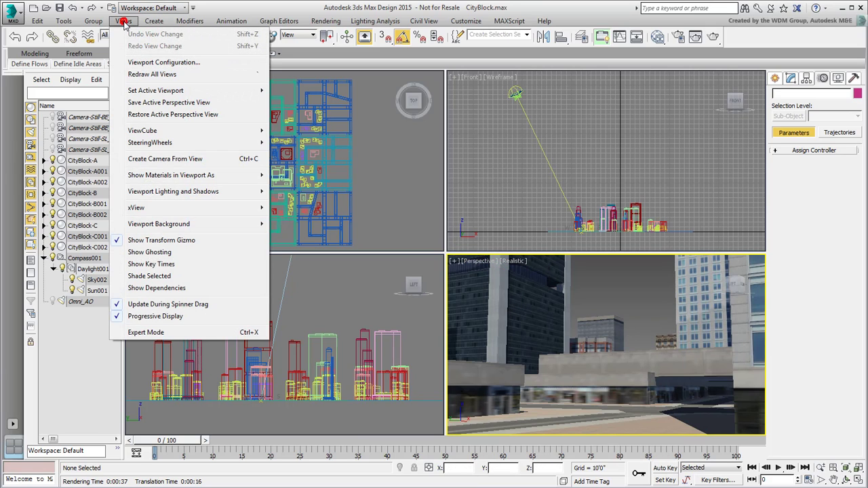
click(164, 115)
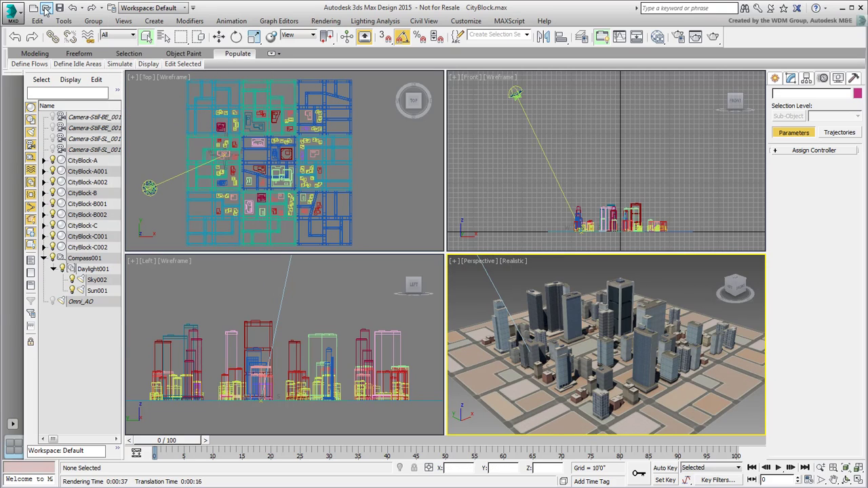
Attach 05-Museum_final.fbx as a file link using the 'myRevit - Combine by Type - no Sun' preset.
click(17, 14)
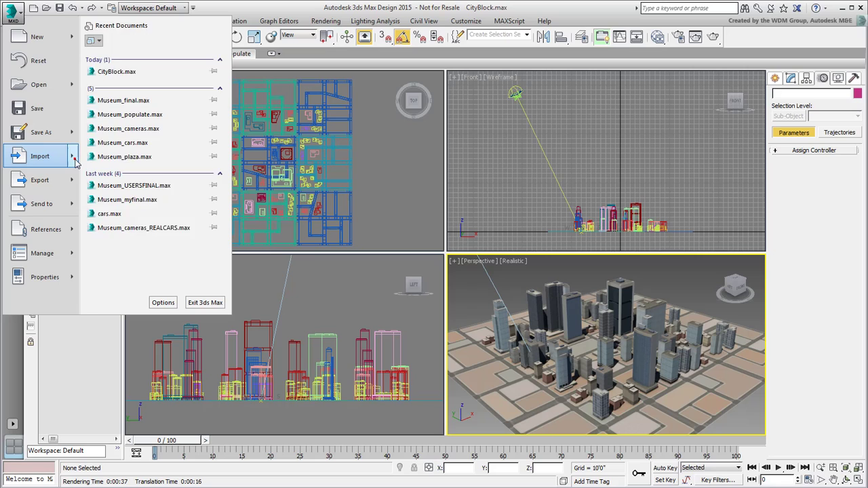
mouse_move(76, 163)
click(135, 189)
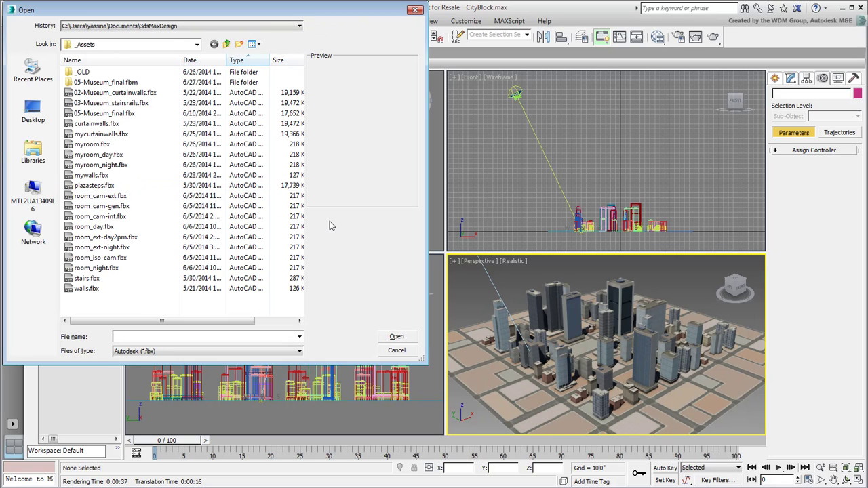
click(121, 113)
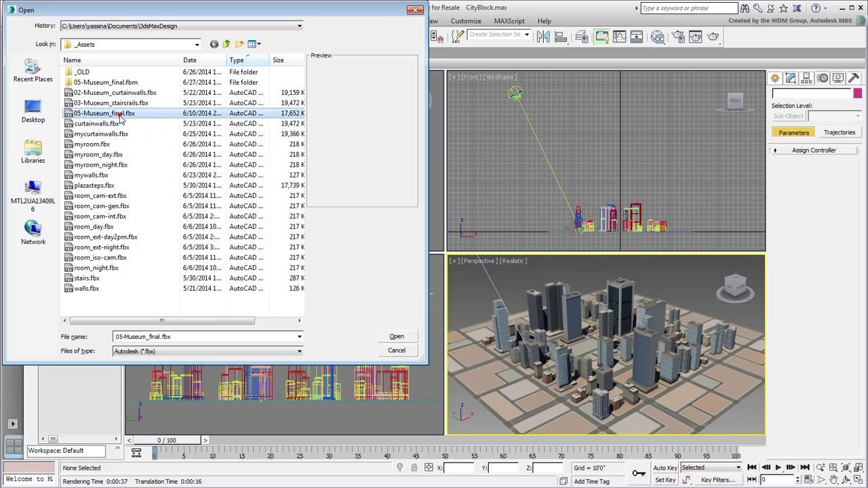
click(397, 337)
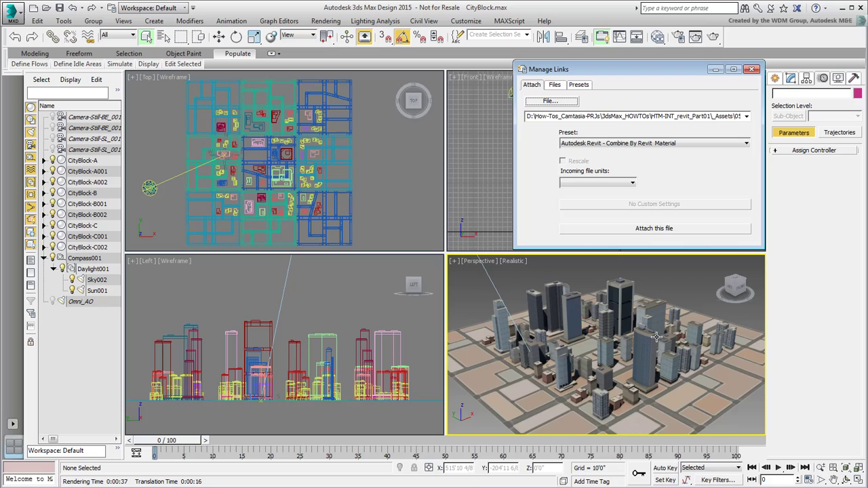
click(746, 143)
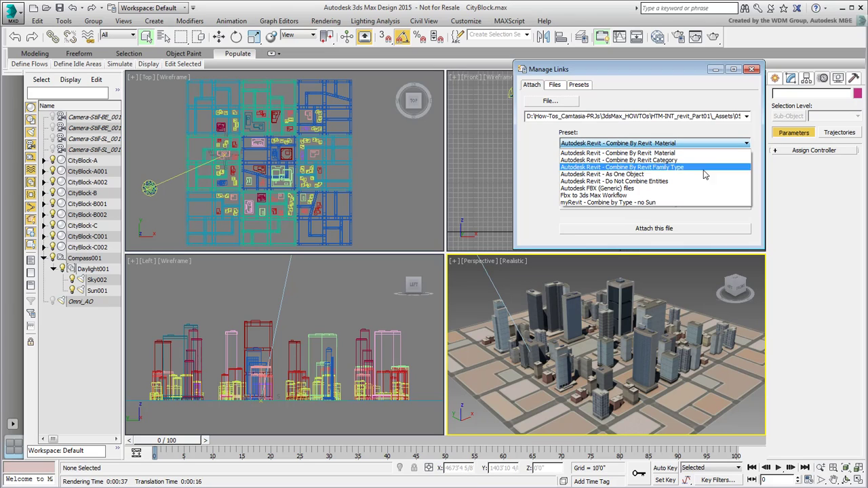
click(664, 202)
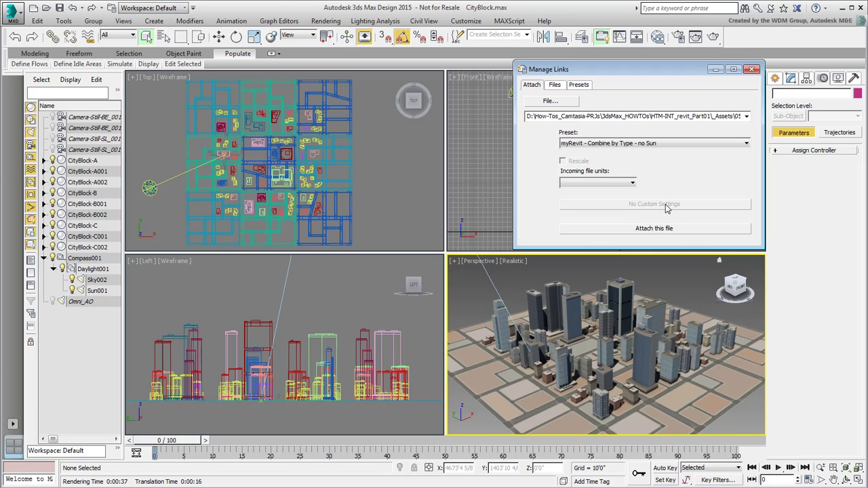
click(660, 230)
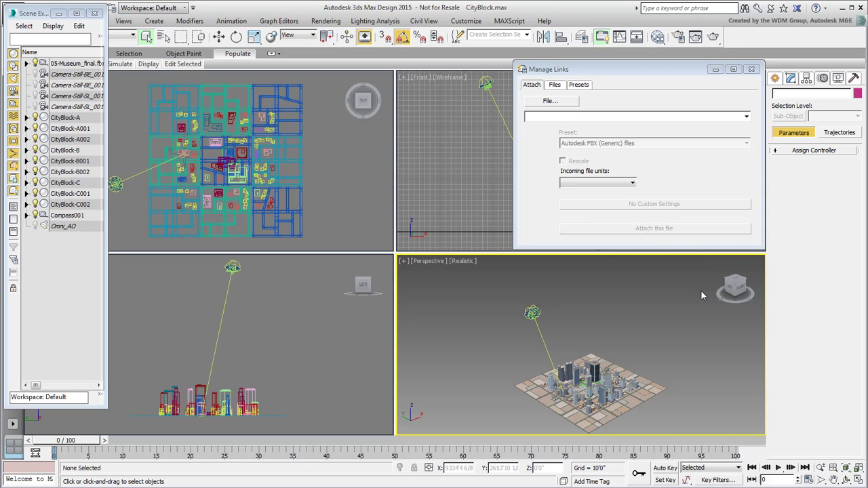
Close Manage Links, dock Scene Explorer left, shade the zoomed Top view, and expand 05-Museum_final.
click(751, 69)
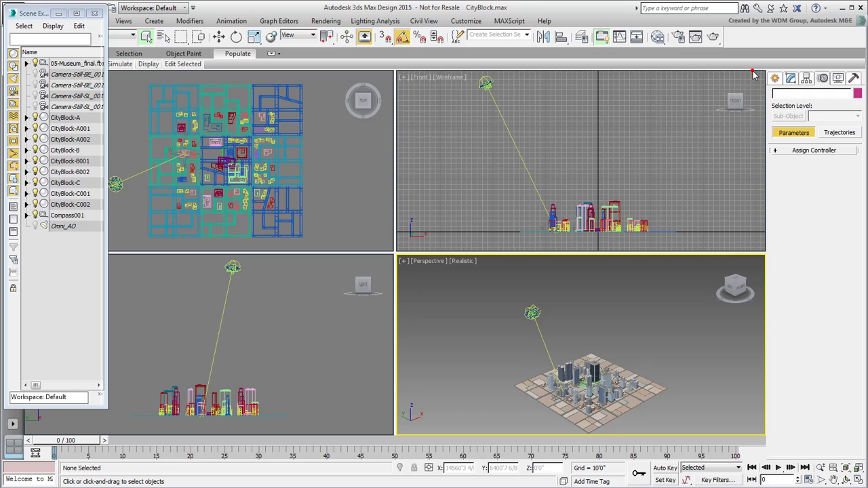
drag(29, 13, 38, 119)
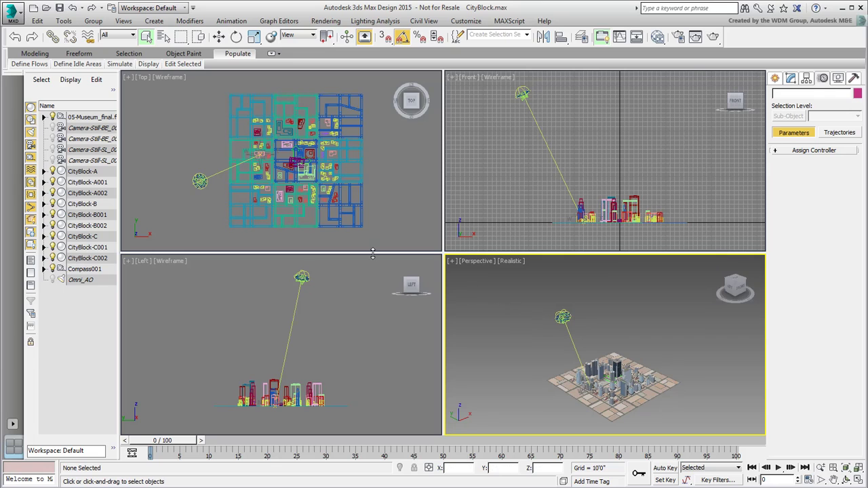
scroll(299, 176, up, 8)
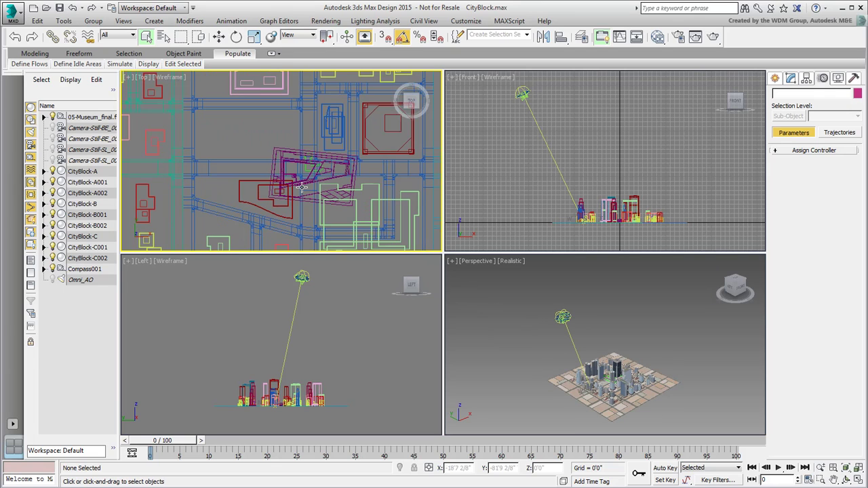
scroll(301, 187, up, 4)
key(F3)
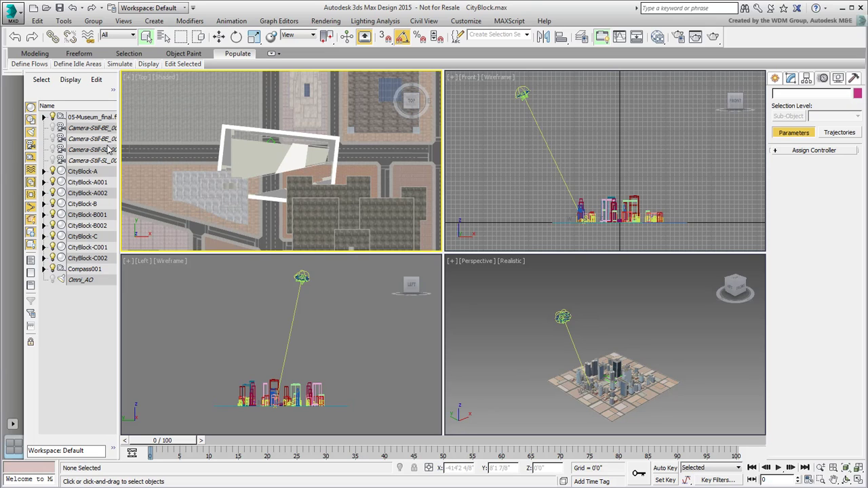
click(44, 117)
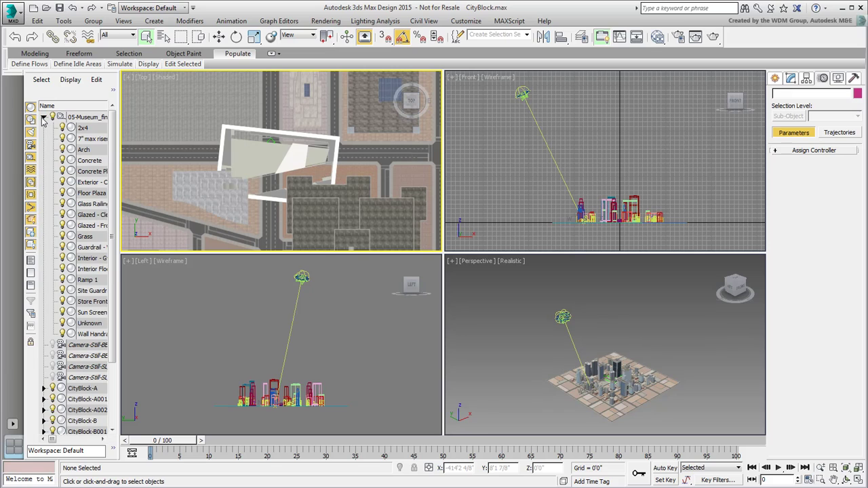
Select the museum link and move it into the centre of the city block lot.
click(89, 119)
middle_drag(205, 118, 231, 139)
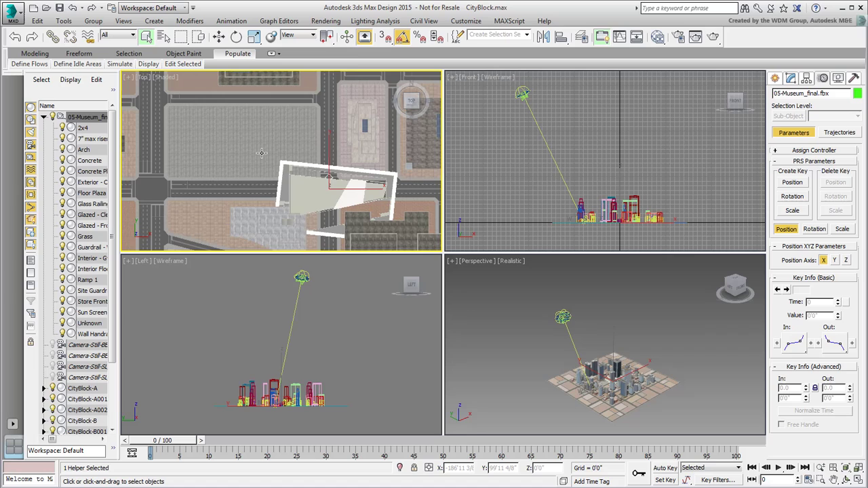
right_click(261, 152)
click(278, 168)
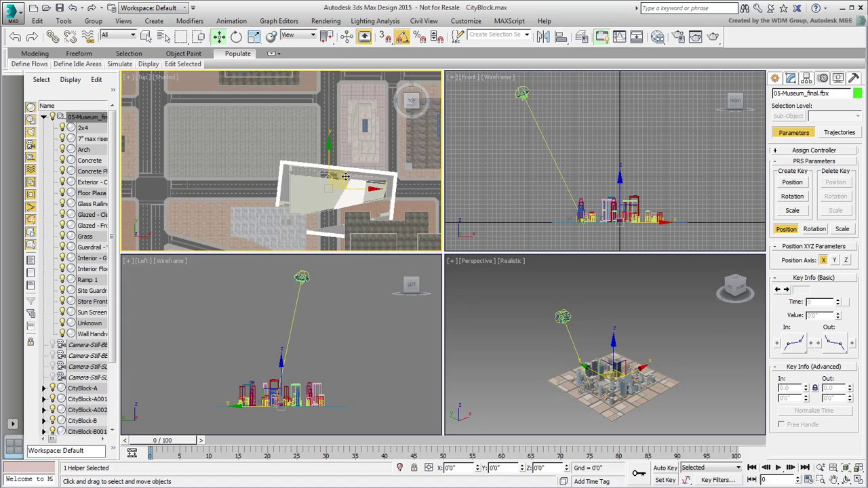
drag(345, 176, 261, 131)
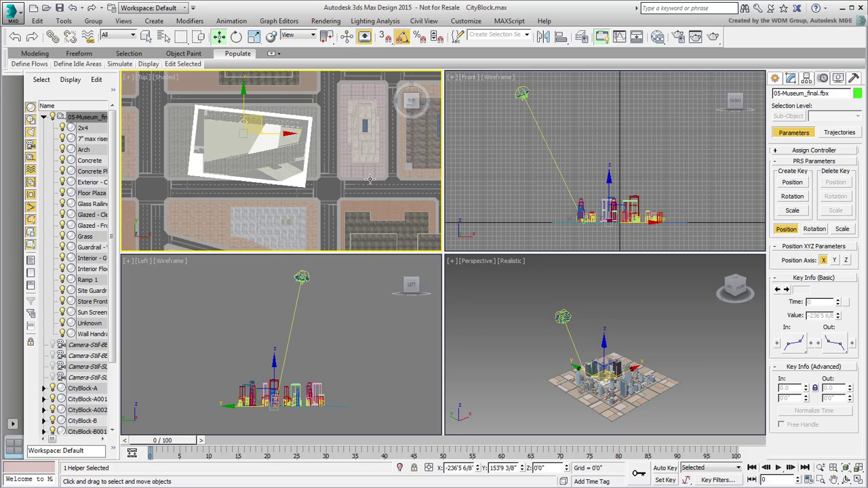
key(alt+w)
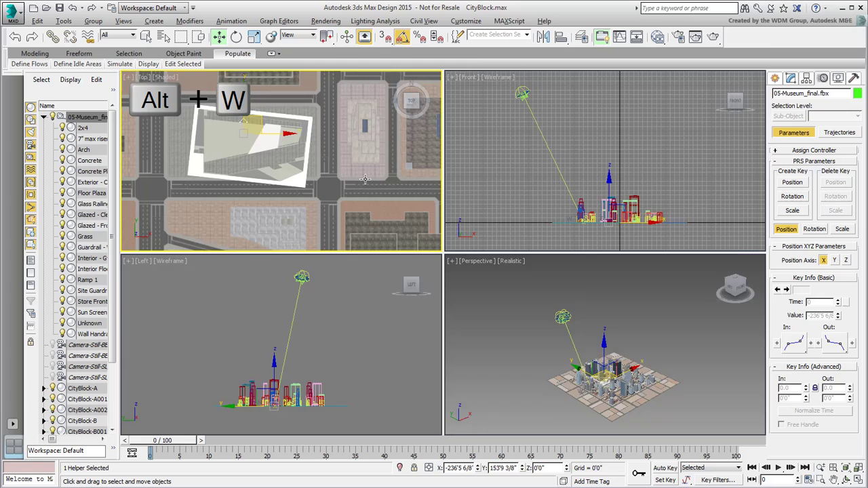
scroll(350, 212, up, 5)
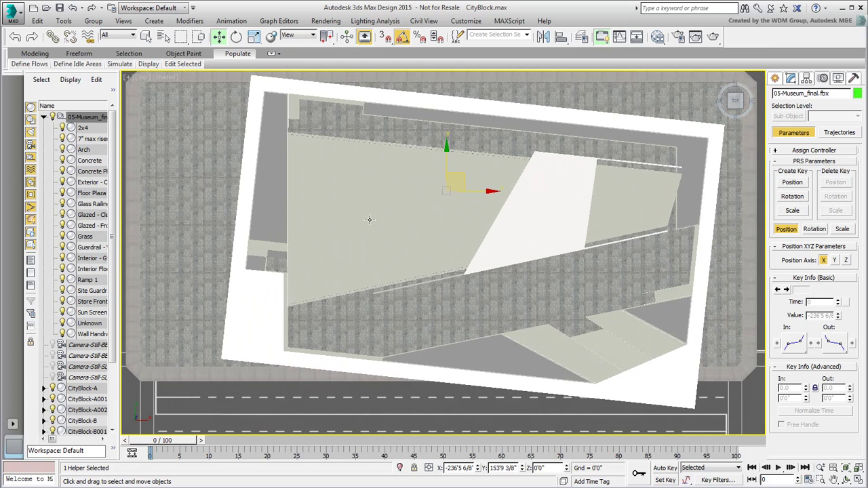
scroll(370, 217, down, 4)
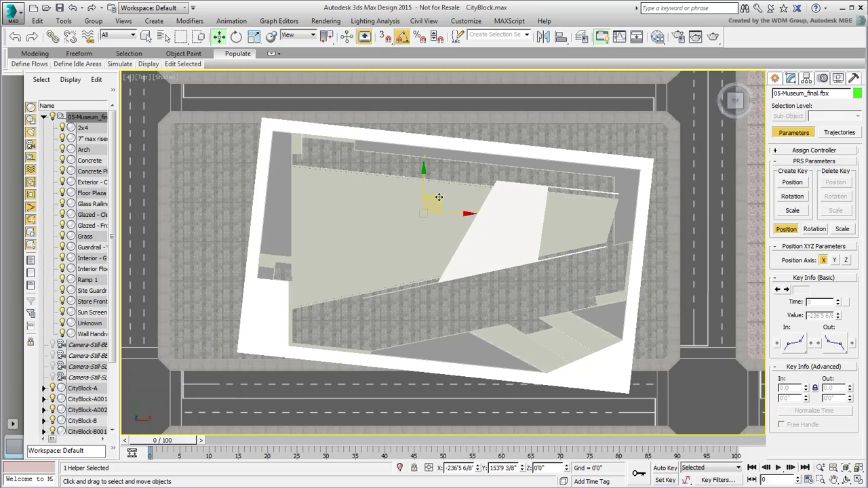
drag(438, 197, 426, 194)
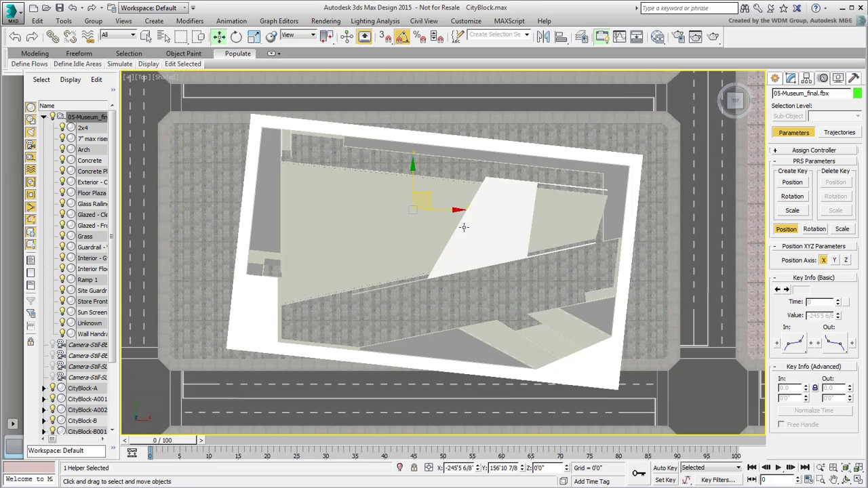
Rotate the museum 6 degrees about Z and nudge it square within the lot.
click(236, 37)
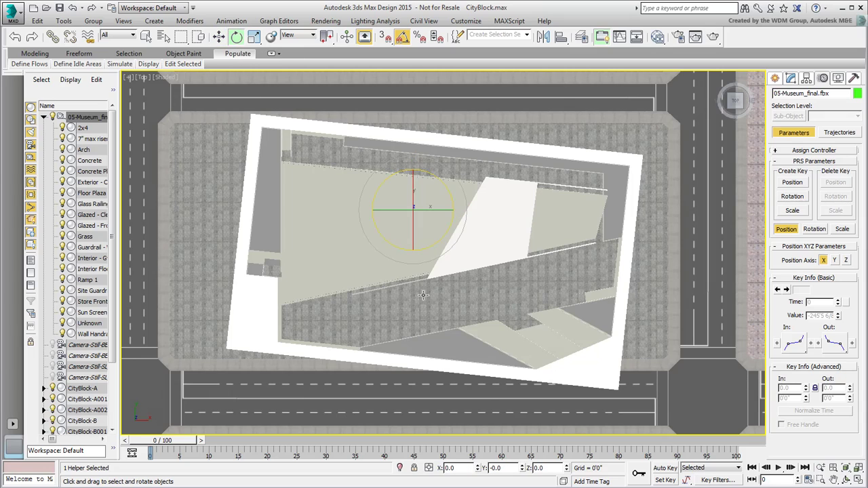
double_click(538, 468)
text(6)
key(Return)
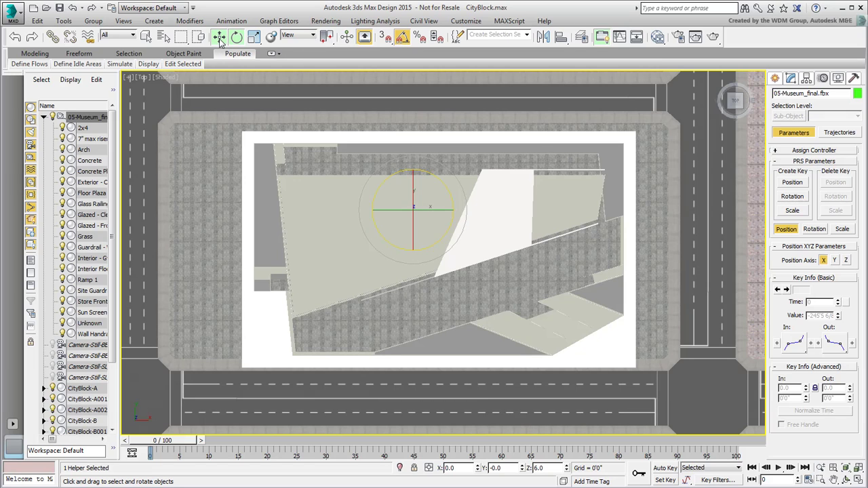
click(218, 36)
drag(424, 196, 410, 185)
Maximize the Perspective view on the museum and drag it down about 7'2" into the lot.
key(alt+w)
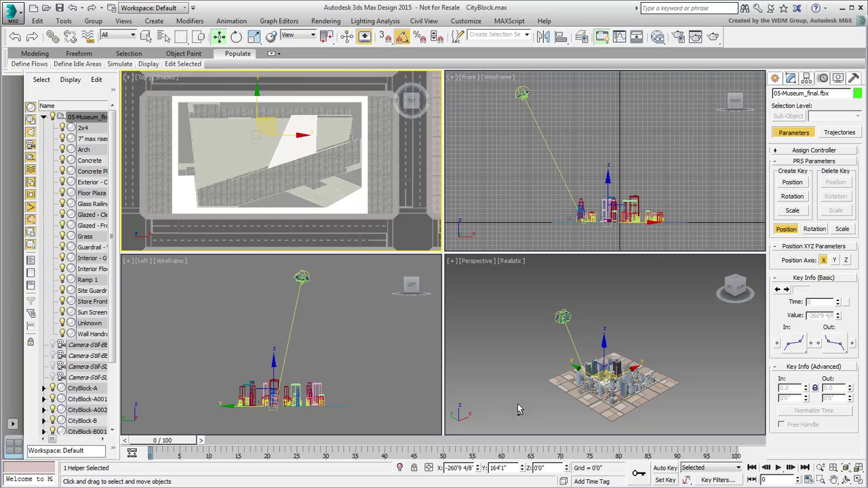
right_click(621, 396)
key(alt+w)
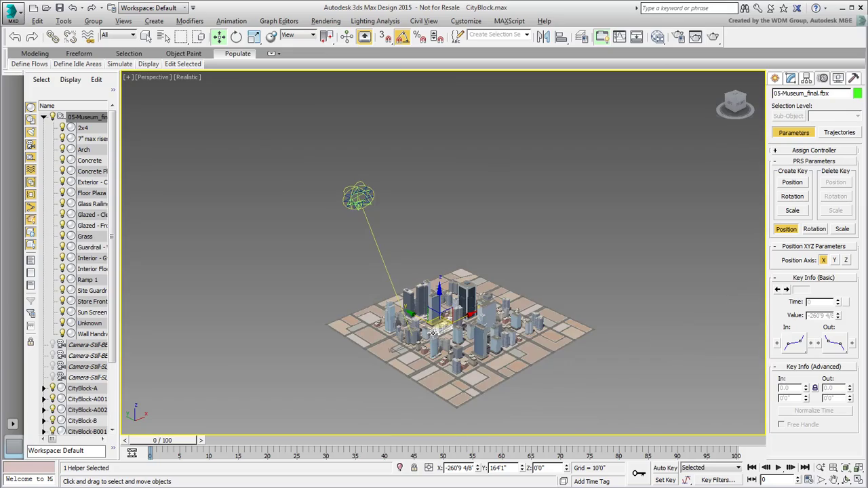
scroll(489, 374, up, 10)
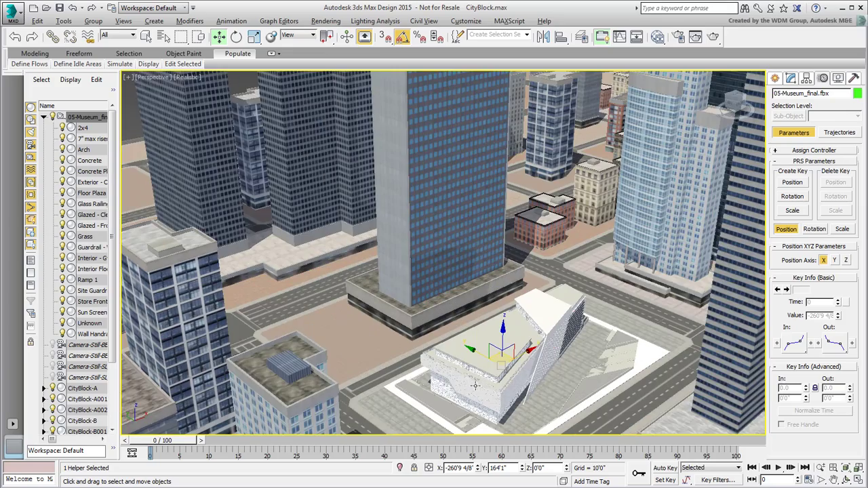
scroll(476, 385, up, 3)
scroll(501, 379, up, 5)
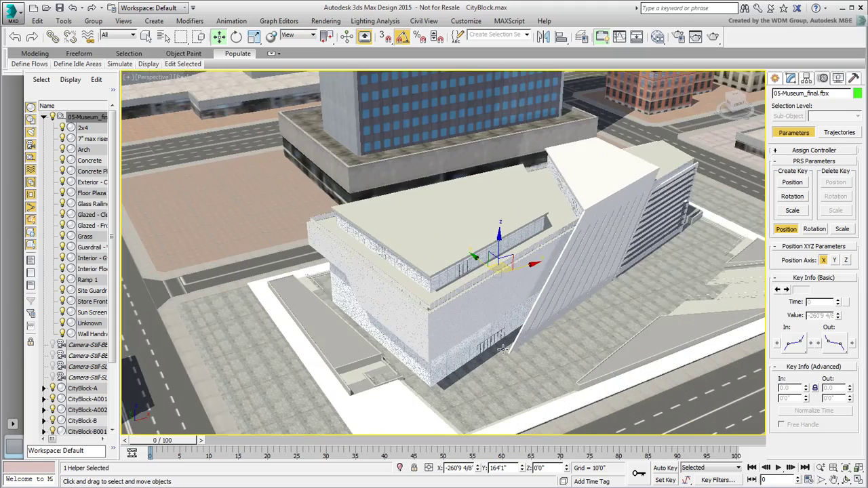
middle_drag(503, 349, 504, 173)
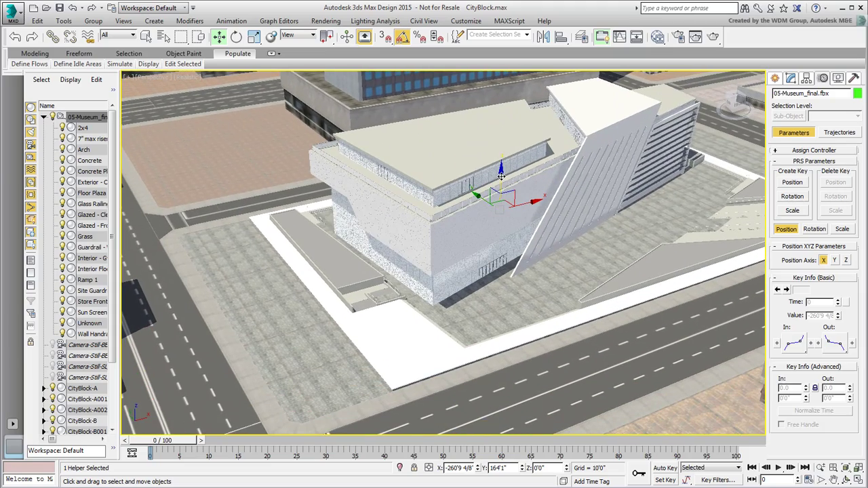
mouse_move(502, 167)
mouse_down()
mouse_move(500, 185)
mouse_move(502, 173)
mouse_up()
Make the Top viewport fill the workspace.
key(alt+w)
right_click(345, 204)
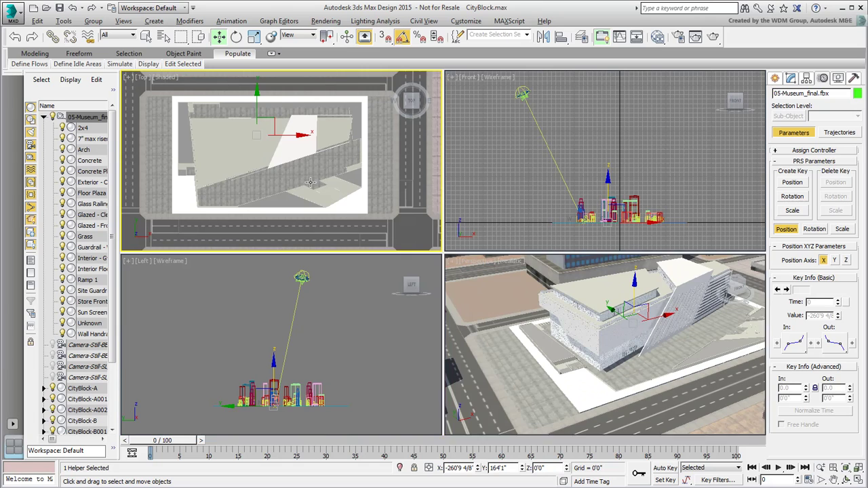
key(alt+w)
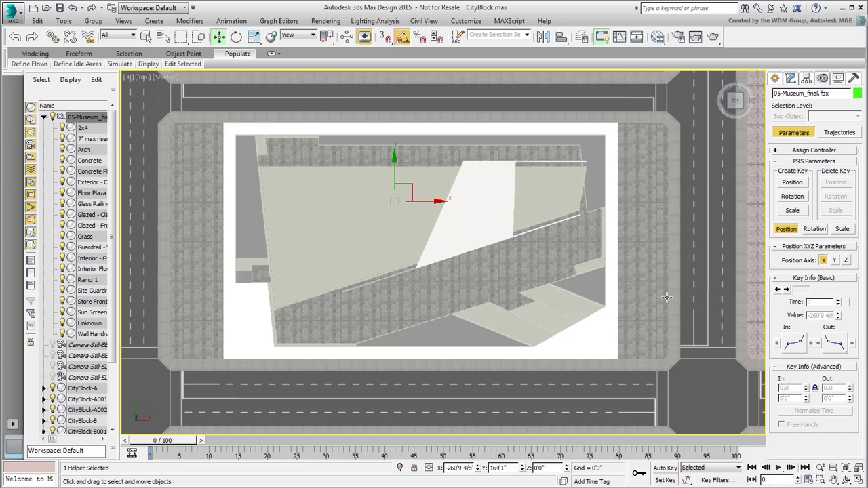
Select CityBlock-A and pick its lot paving polygon 1364 at Polygon level.
click(644, 289)
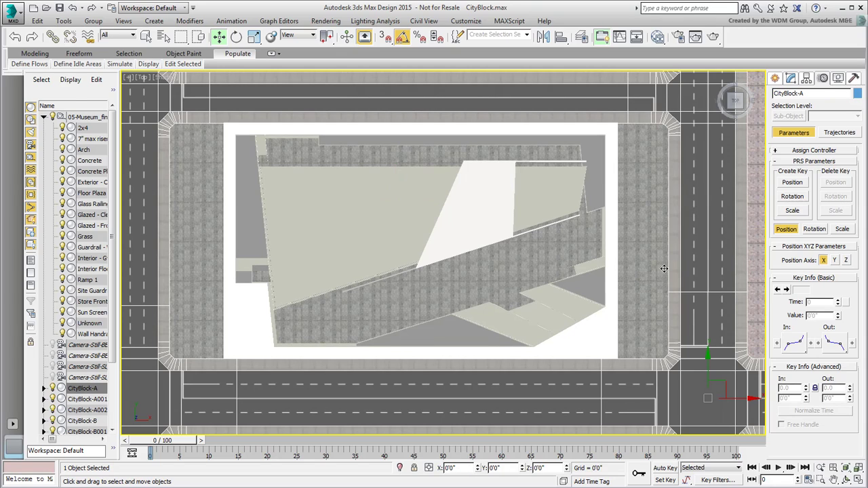
click(790, 79)
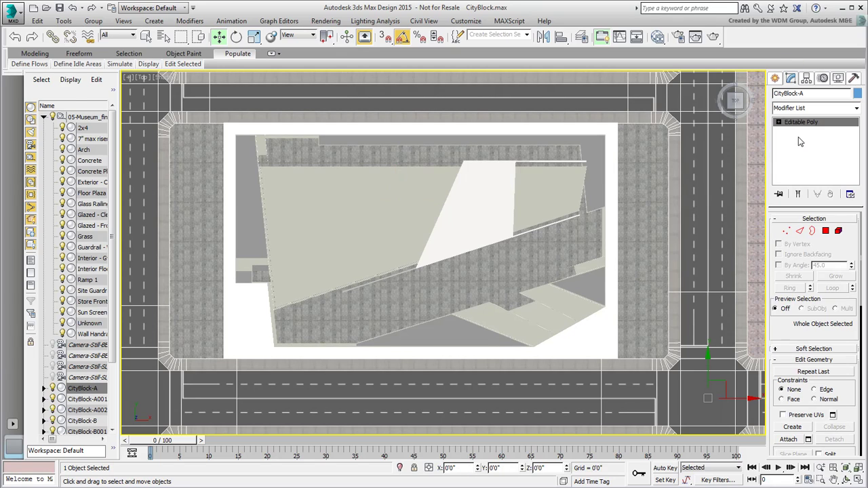
click(826, 231)
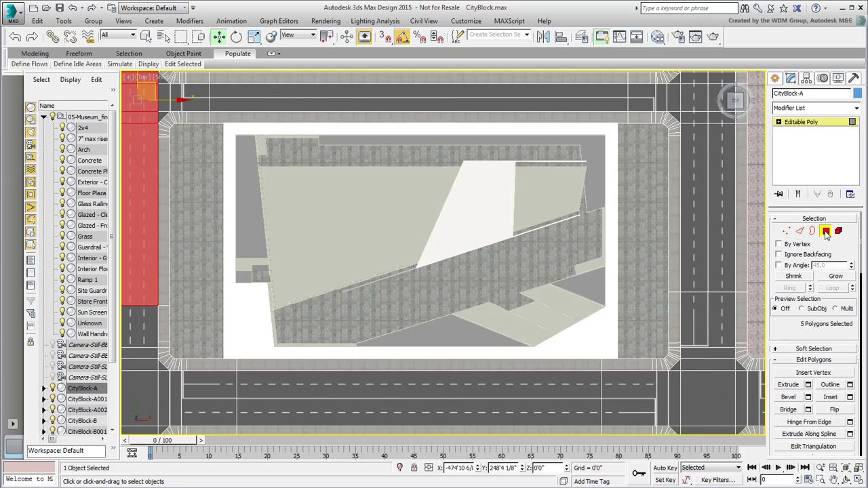
click(630, 256)
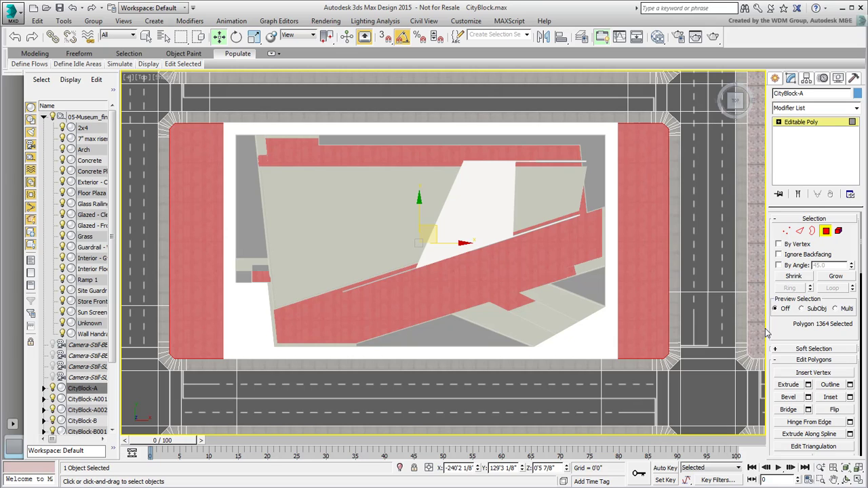
drag(780, 339, 787, 139)
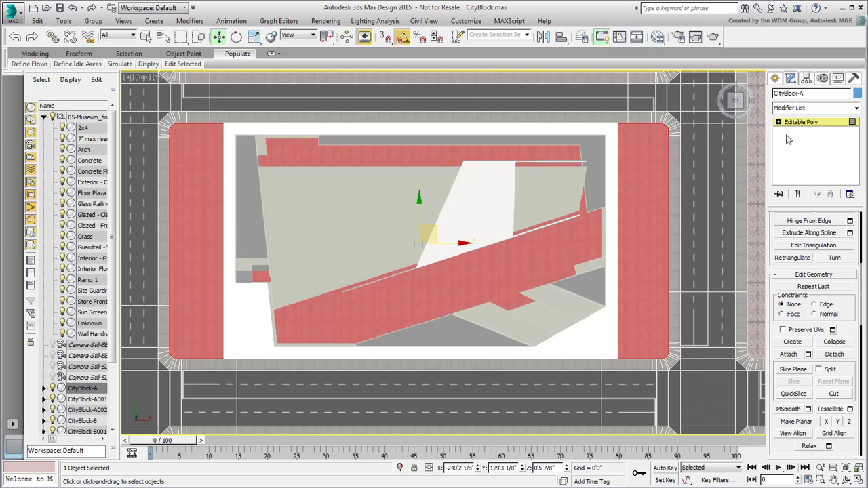
QuickSlice the lot with a vertical cut along the block's left edge.
click(793, 394)
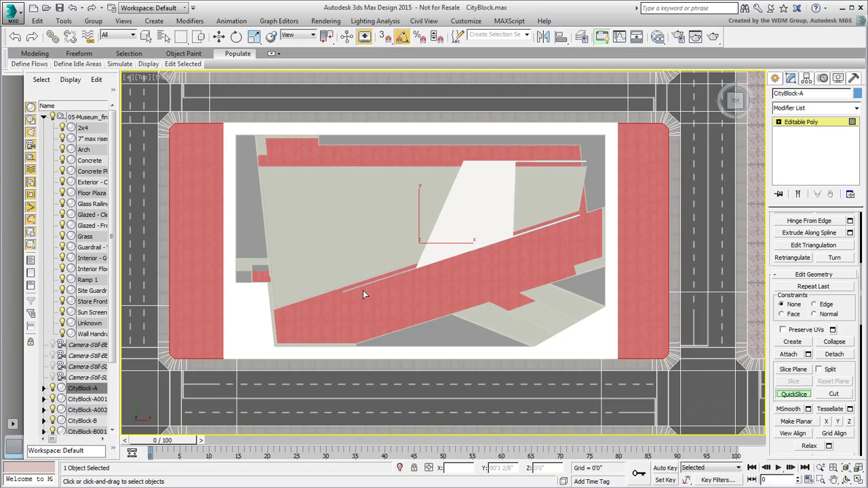
click(225, 357)
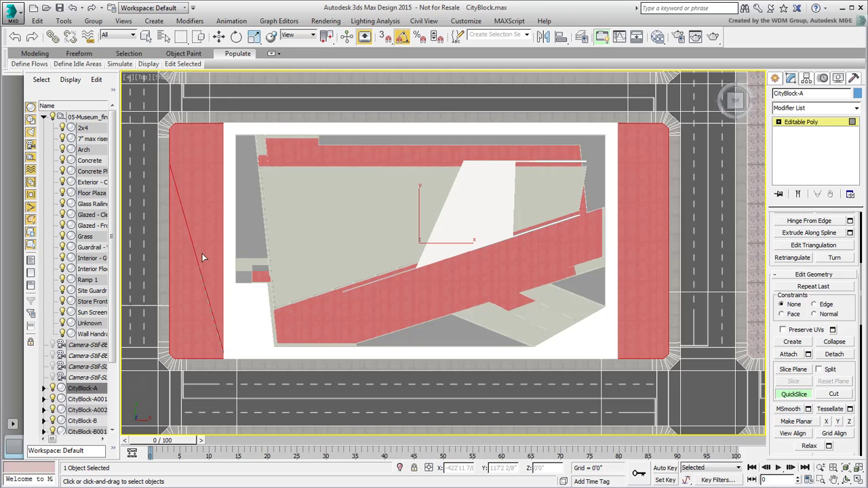
key(F3)
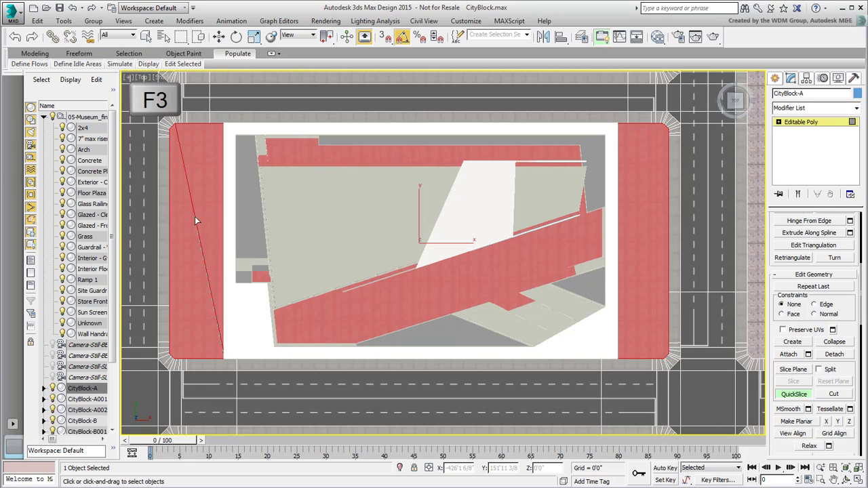
key(F3)
click(223, 187)
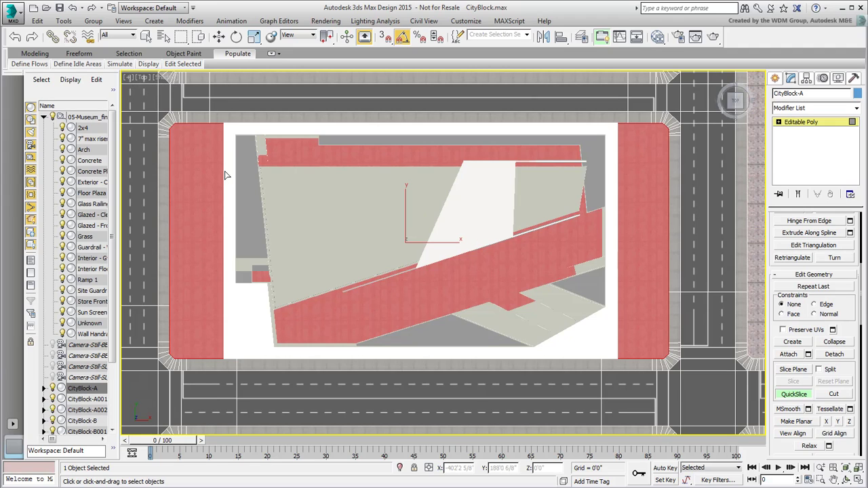
Add a second vertical slice along the right edge and turn QuickSlice off.
click(617, 353)
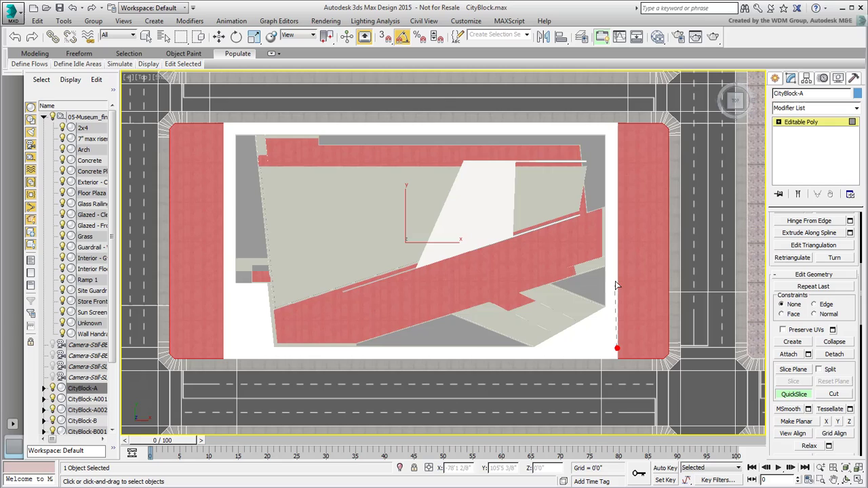
click(617, 150)
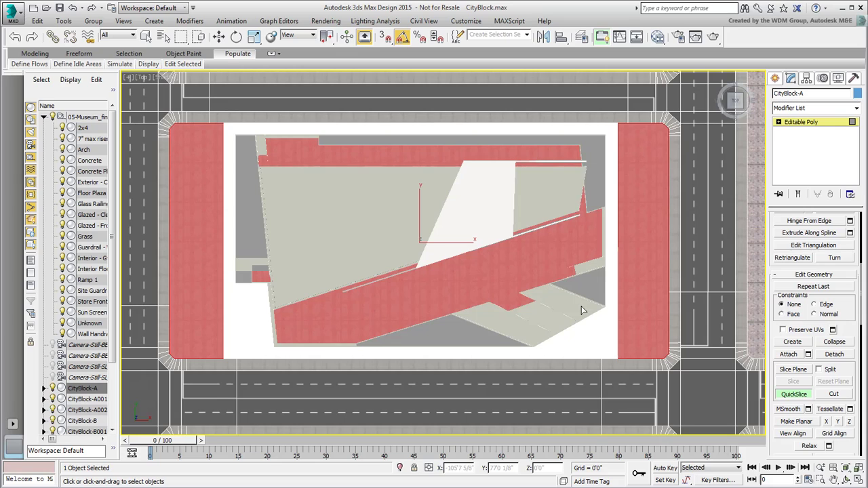
click(791, 395)
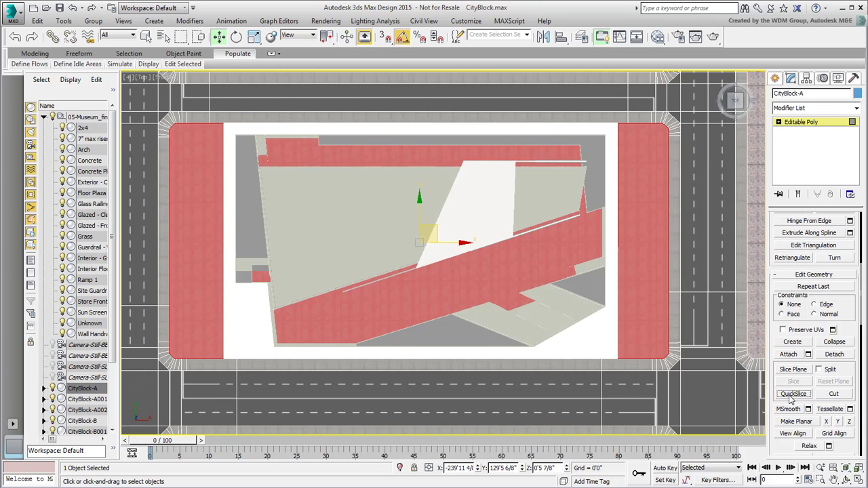
Clear the polygon selection and leave Polygon sub-object mode on CityBlock-A.
click(480, 276)
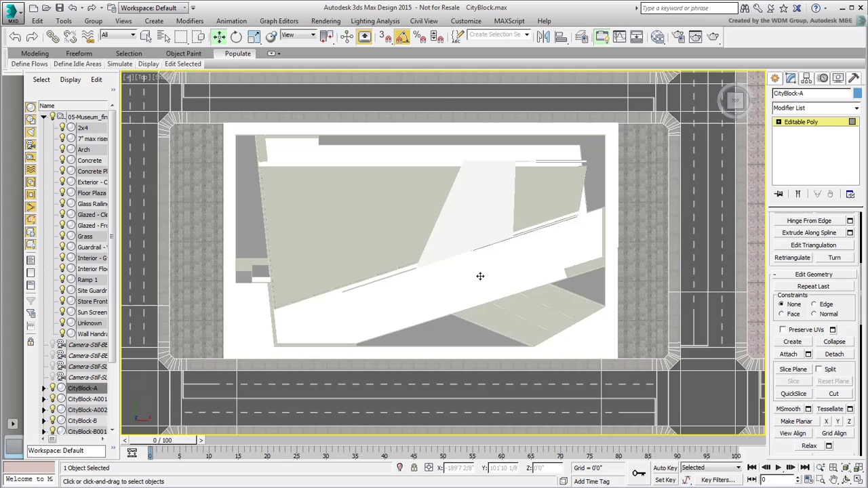
scroll(814, 332, up, 5)
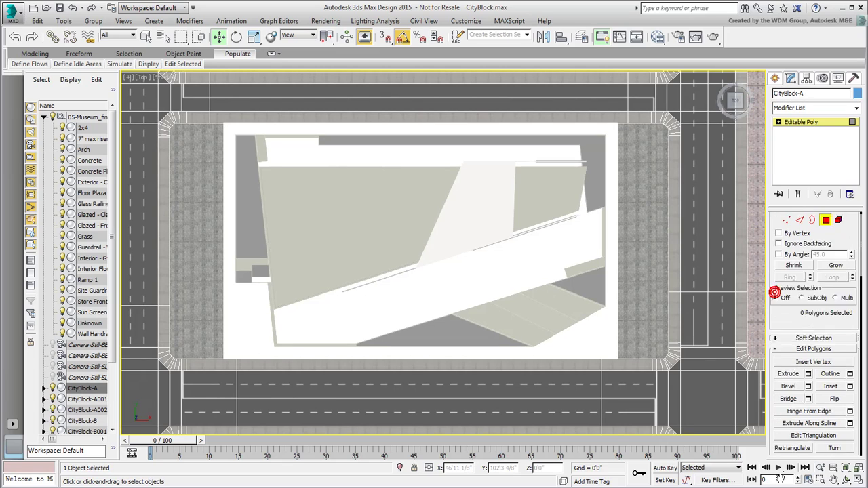
click(827, 232)
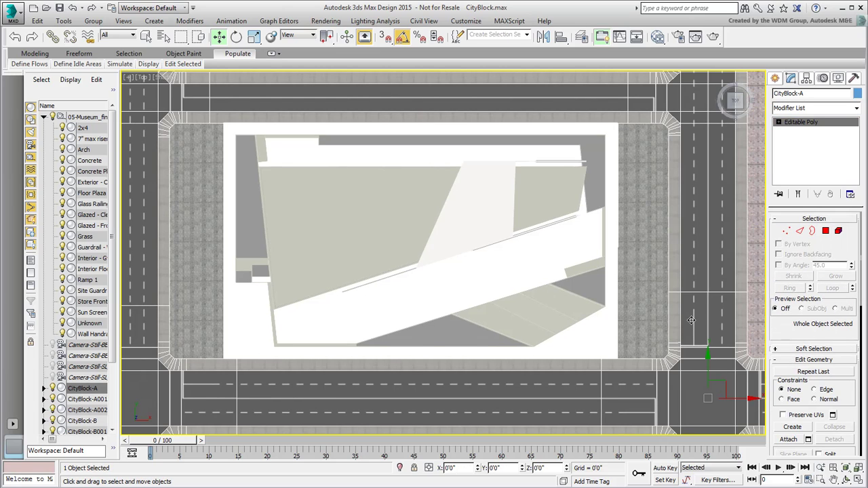
Maximize the Perspective view and orbit in toward the plaza corner.
key(alt+w)
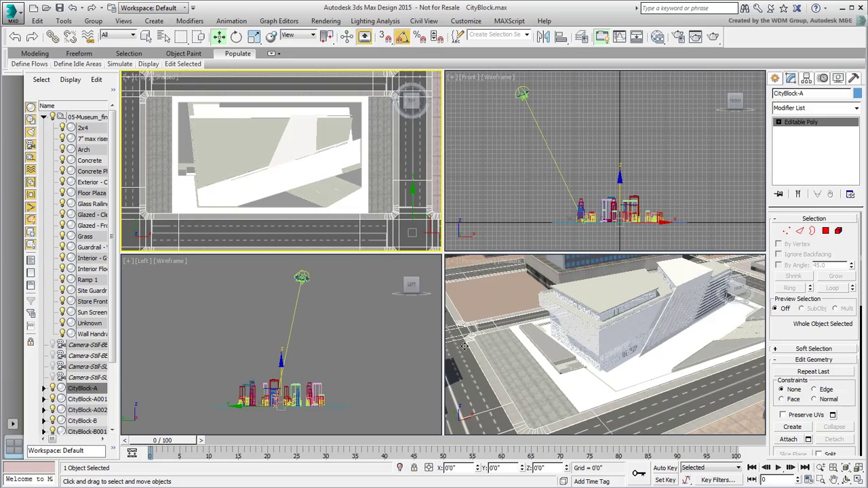
key(alt+w)
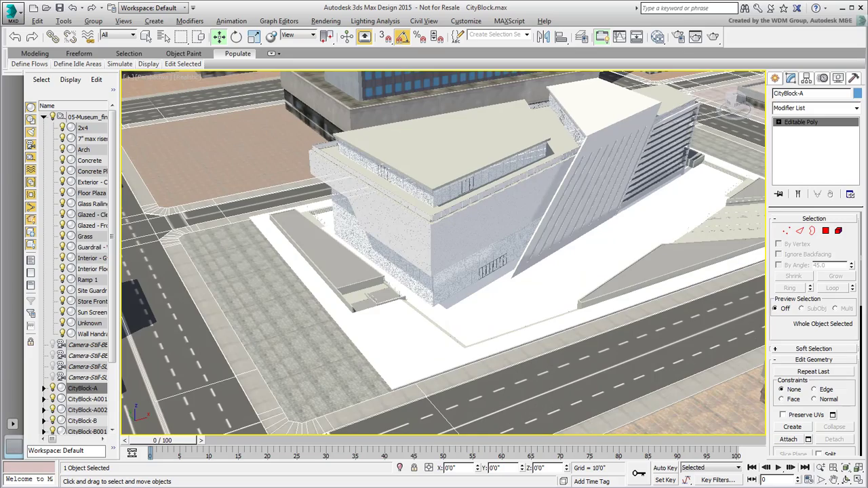
alt+middle_drag(606, 351, 497, 366)
scroll(469, 324, up, 5)
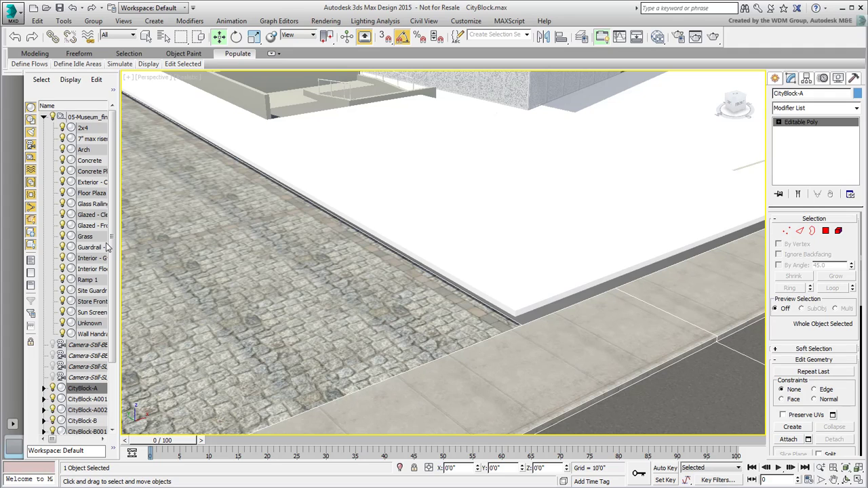
Lower the linked 05-Museum_final model to Z -1'7 7/8".
click(92, 116)
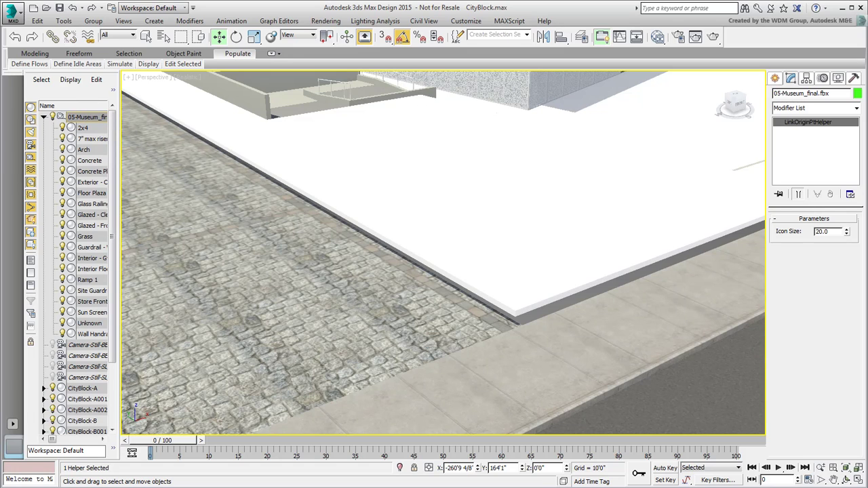
drag(567, 471, 566, 475)
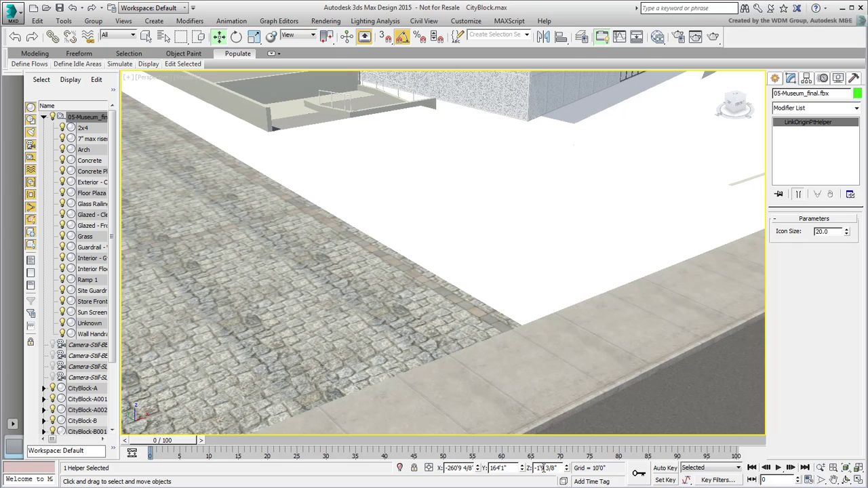
drag(540, 468, 587, 471)
text(7 7/8)
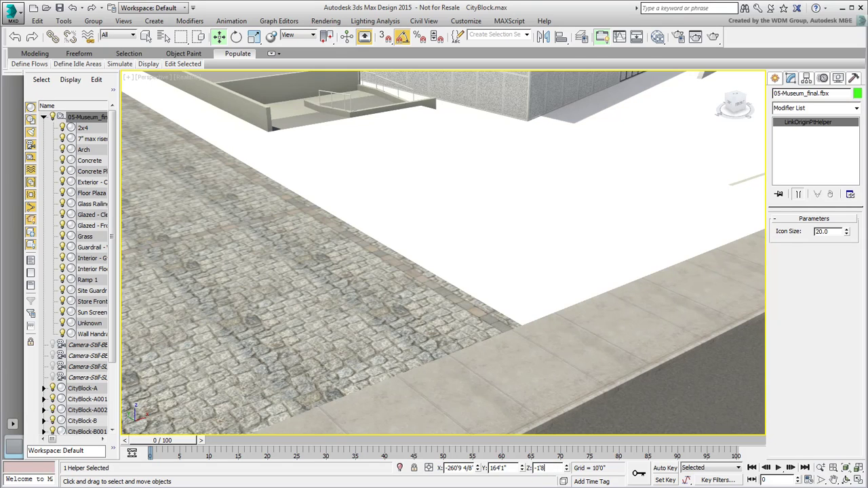
key(Return)
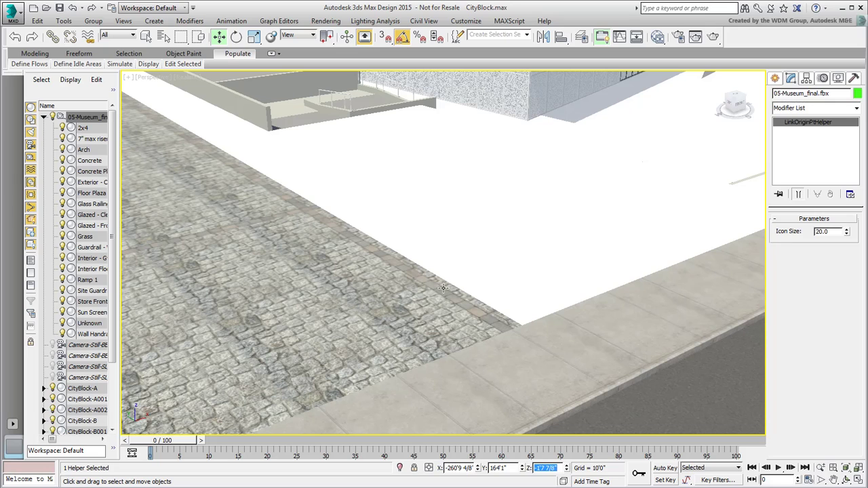
scroll(484, 222, up, 5)
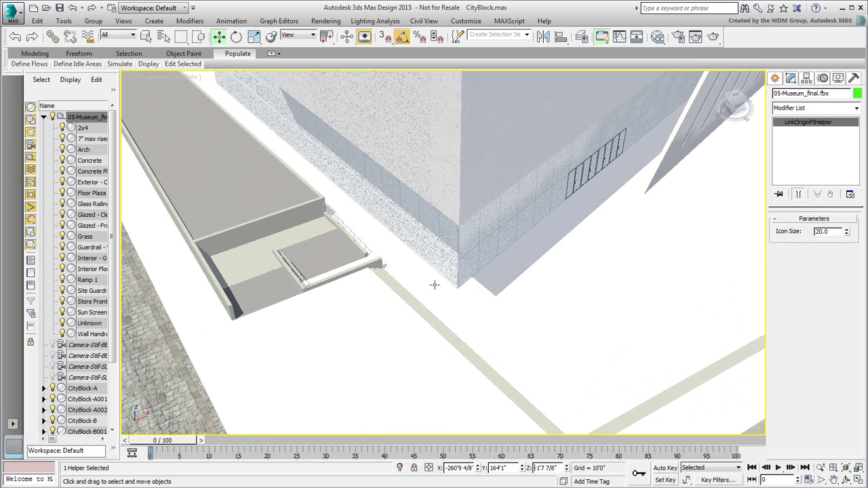
scroll(440, 271, down, 5)
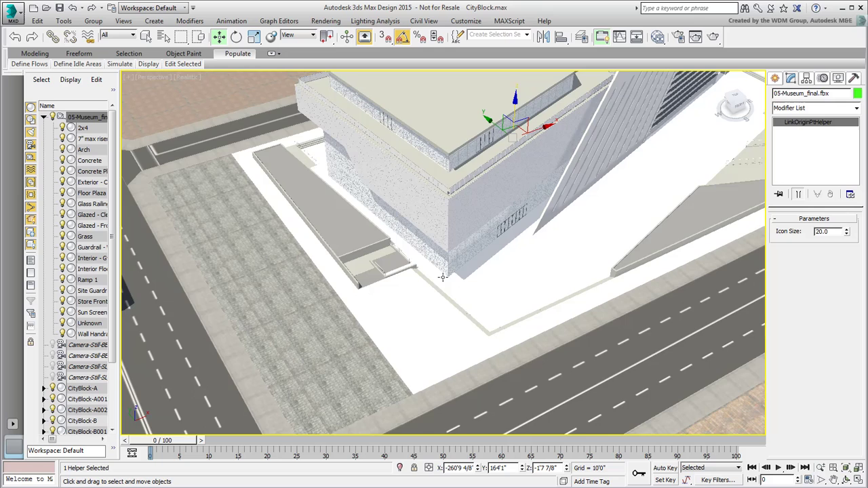
scroll(447, 325, up, 5)
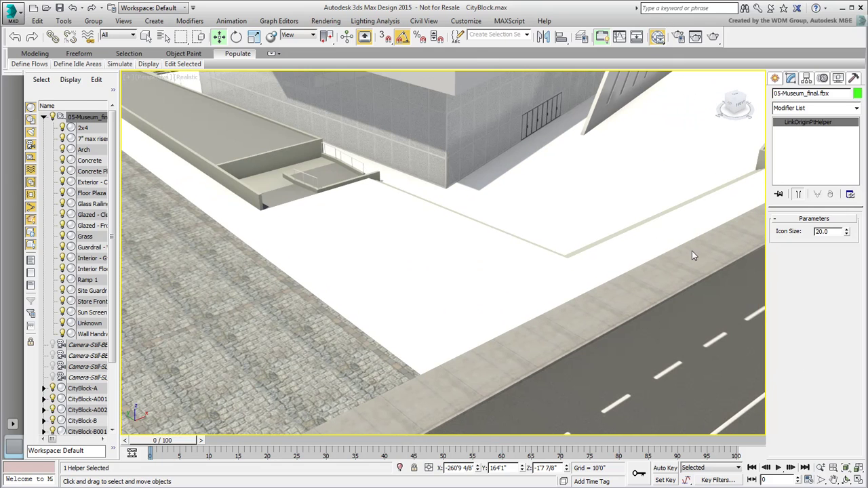
Load the plaza ground's material into the Slate Material Editor with the eyedropper.
key(m)
middle_drag(691, 255, 754, 268)
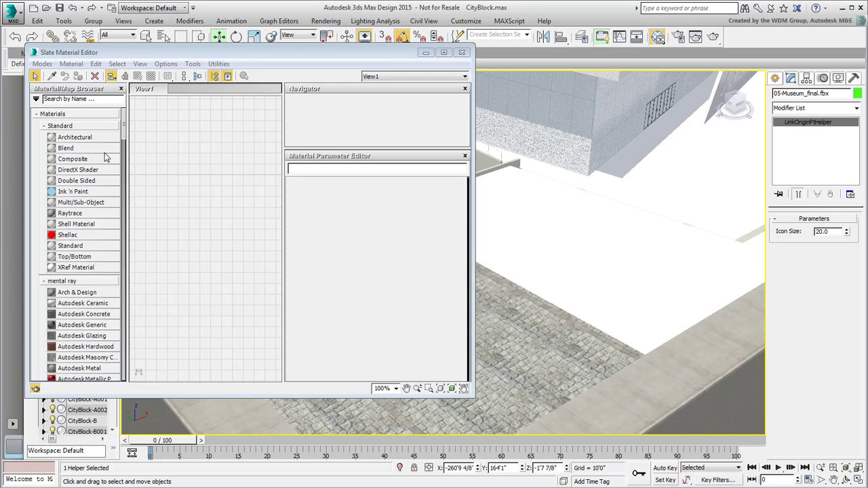
click(52, 76)
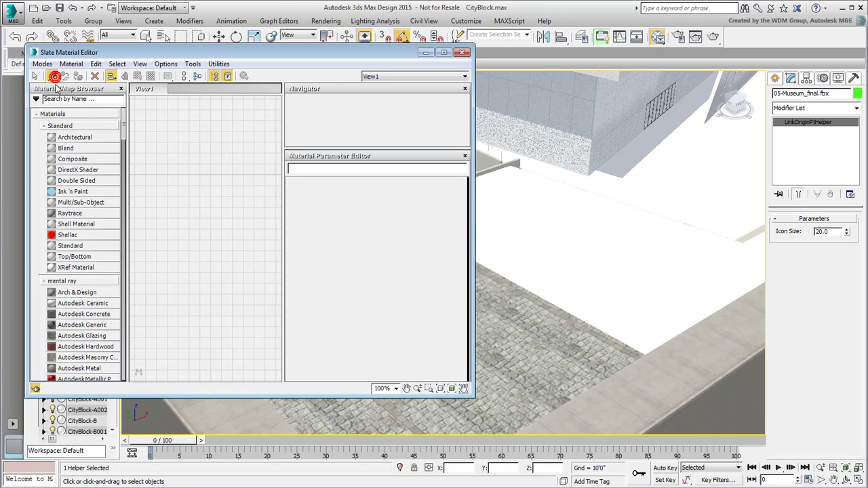
click(581, 268)
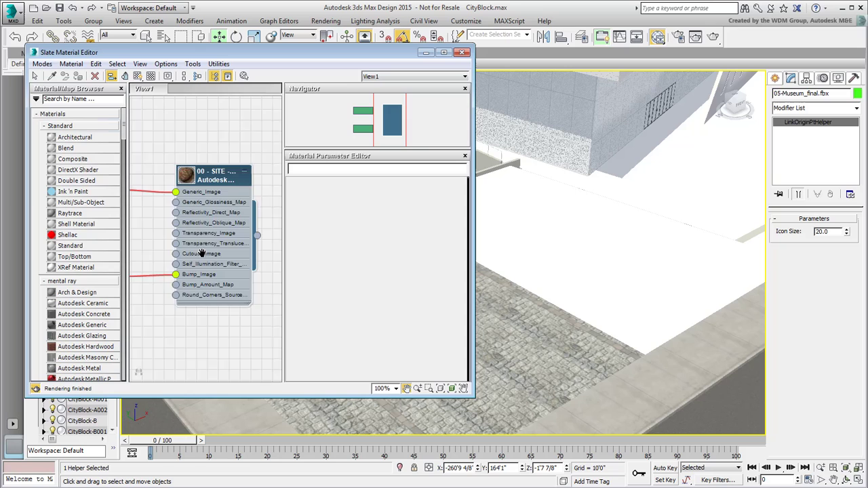
middle_drag(202, 253, 219, 250)
scroll(216, 251, down, 2)
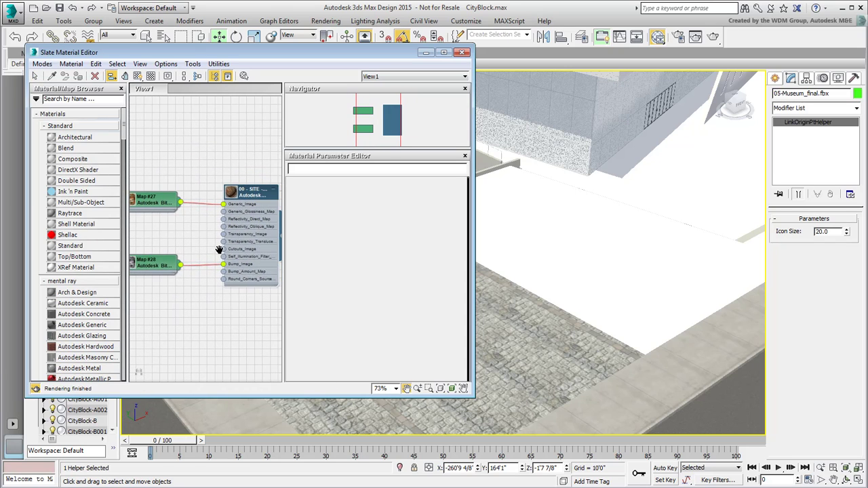
scroll(212, 293, down, 2)
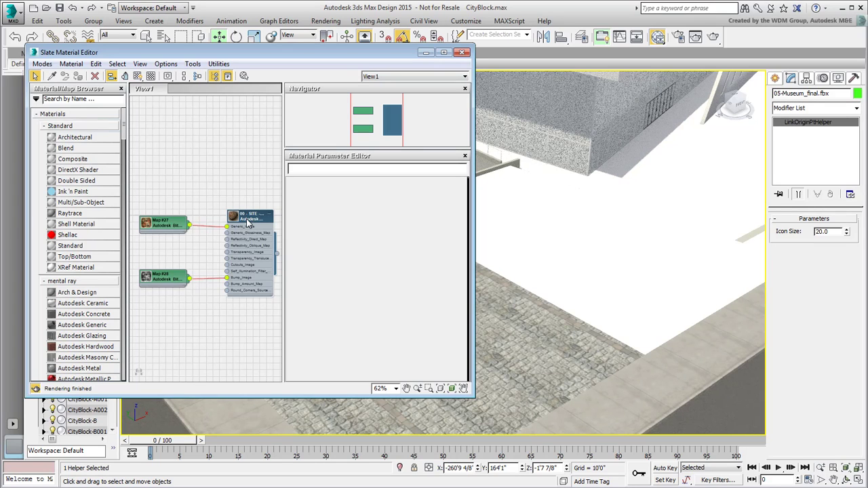
Show the material shaded in the viewport and move its node along with its child maps.
click(138, 77)
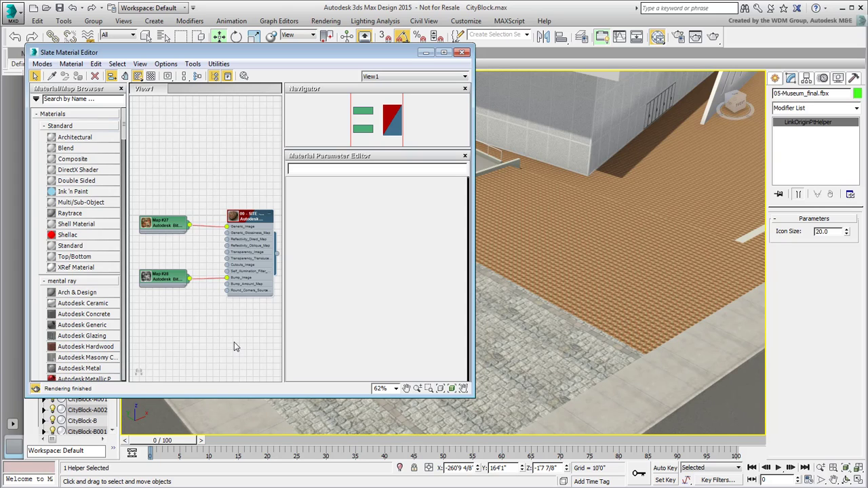
click(112, 79)
drag(268, 228, 274, 342)
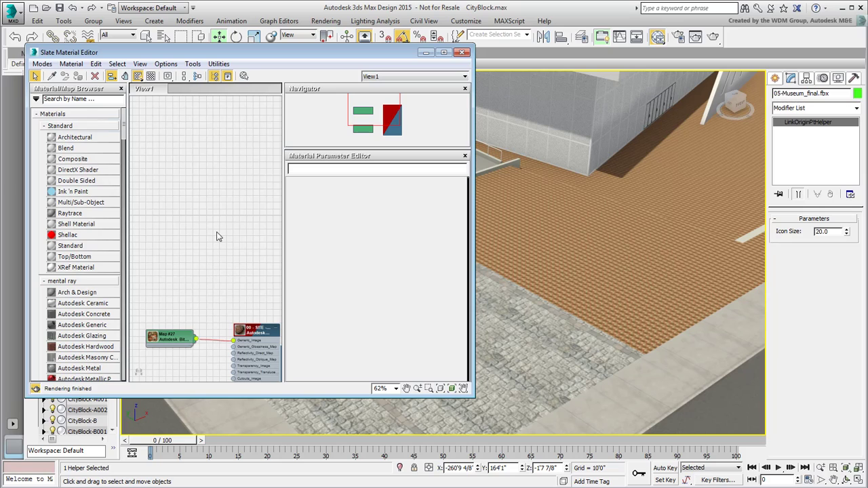
middle_drag(249, 330, 358, 300)
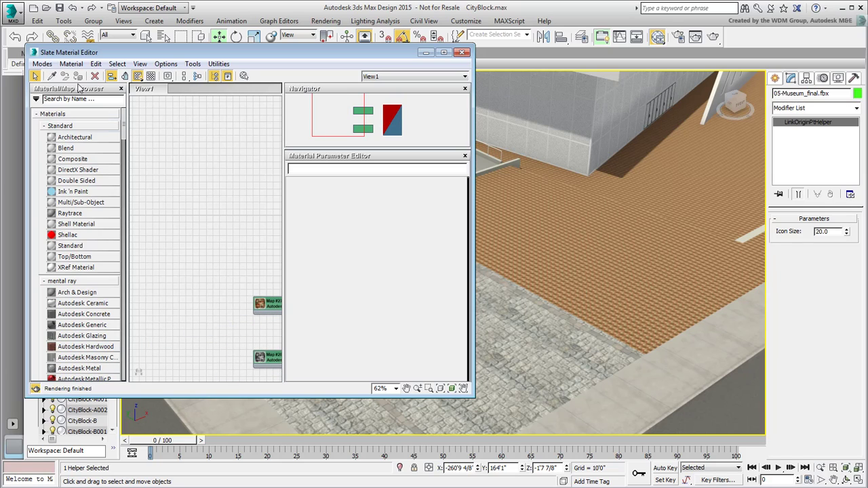
Load the cobbled street block's material into the Slate editor with the eyedropper.
click(51, 76)
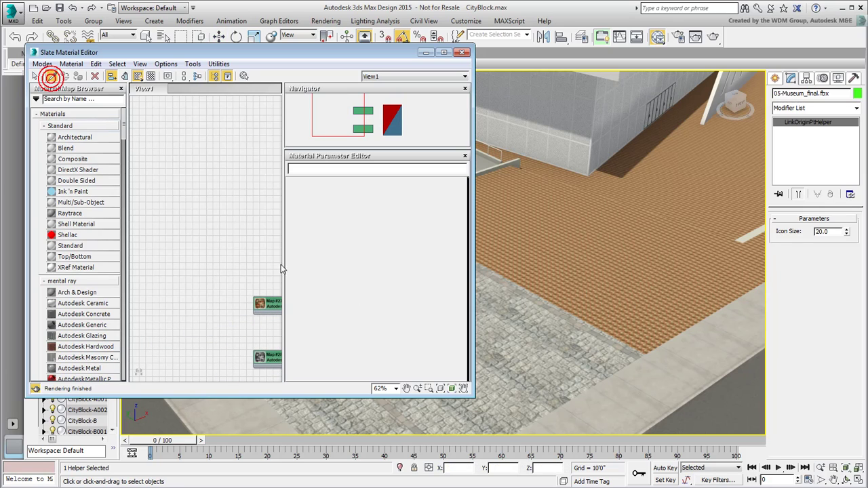
click(500, 330)
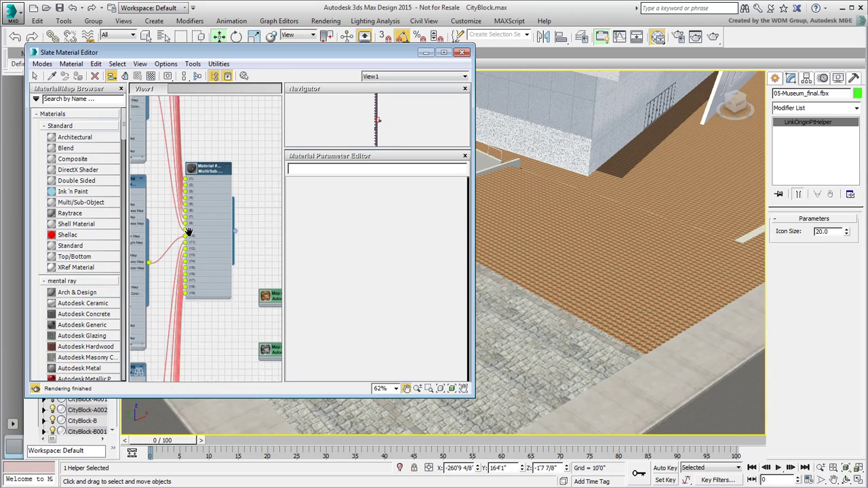
scroll(188, 232, down, 10)
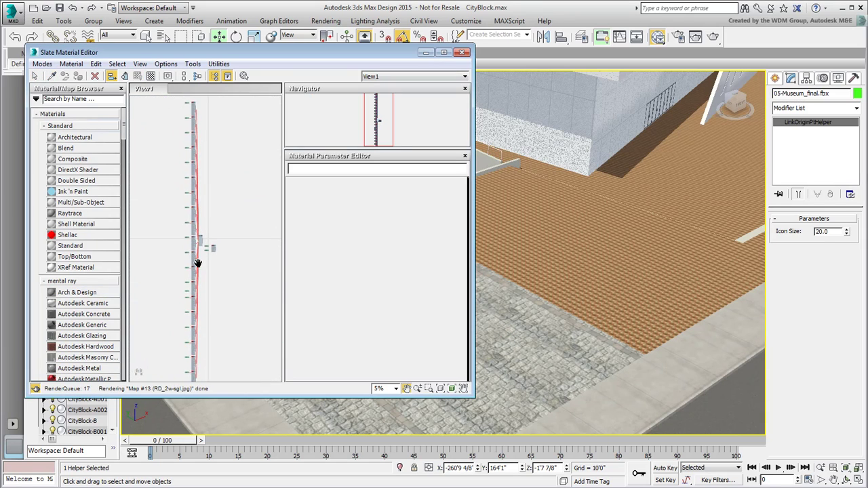
middle_drag(197, 263, 203, 251)
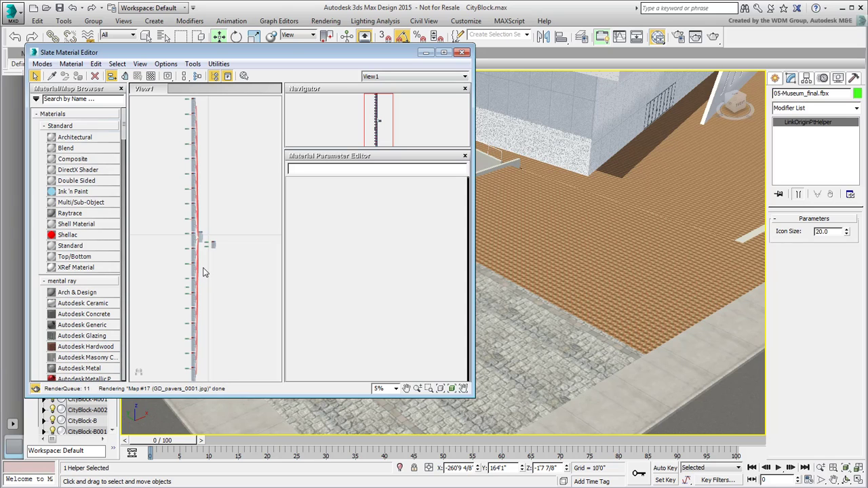
scroll(200, 302, up, 8)
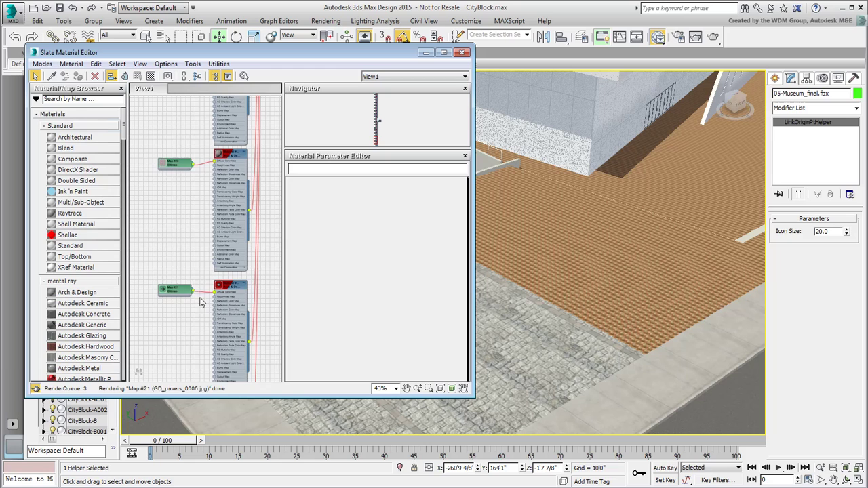
Preview the Map #21 paver texture and assign the paver material to Floor Plaza.
middle_drag(200, 302, 168, 236)
scroll(169, 236, up, 5)
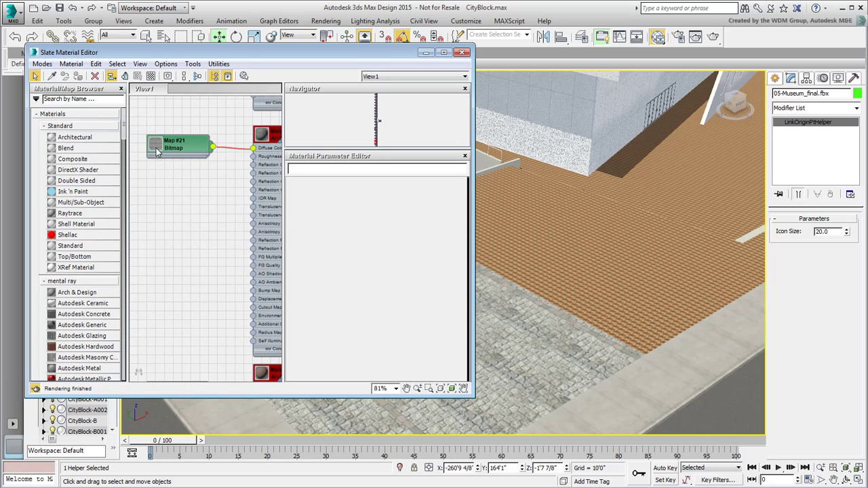
double_click(156, 147)
scroll(173, 176, up, 3)
scroll(173, 178, down, 2)
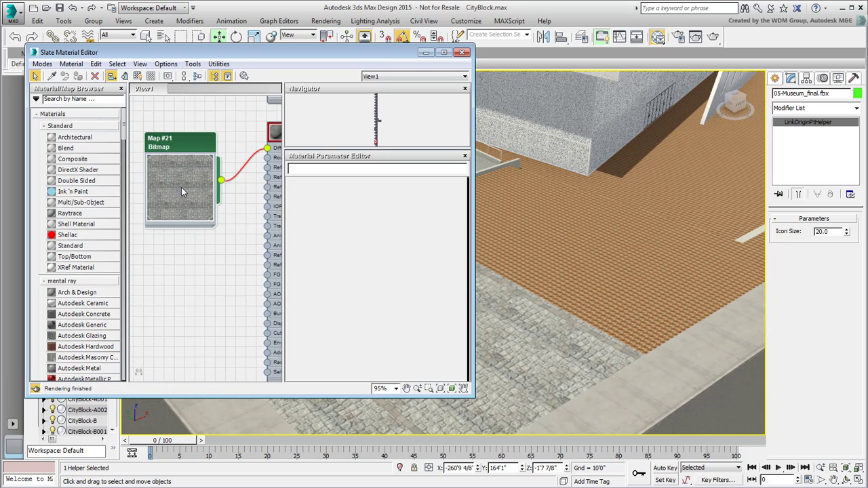
scroll(181, 187, down, 3)
middle_drag(181, 187, 212, 233)
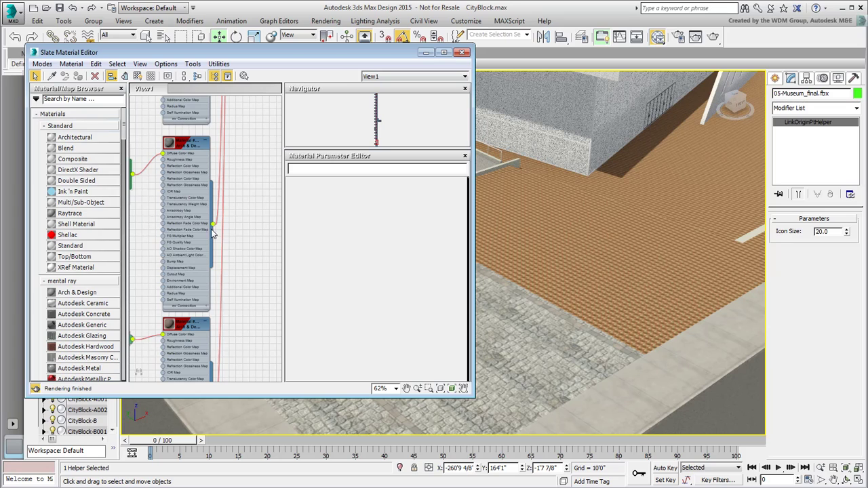
drag(213, 228, 554, 253)
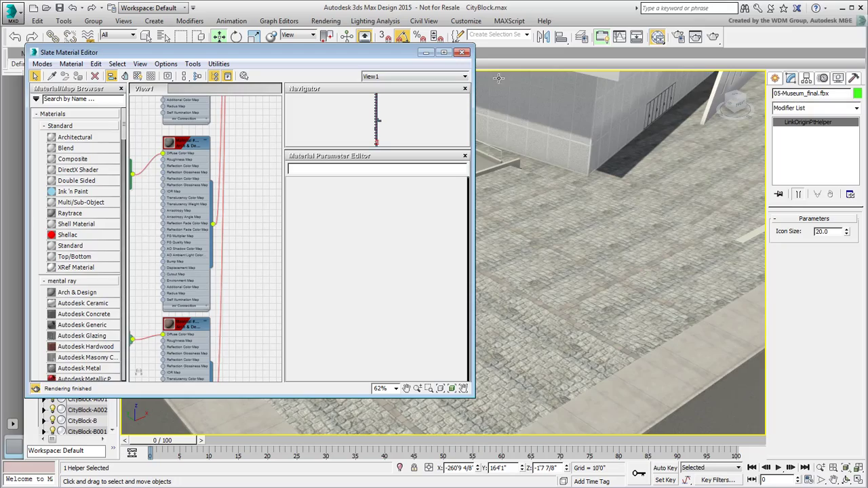
Close the material editor and add a UVW Map modifier to Floor Plaza.
click(462, 52)
middle_drag(416, 190, 606, 261)
scroll(542, 299, down, 5)
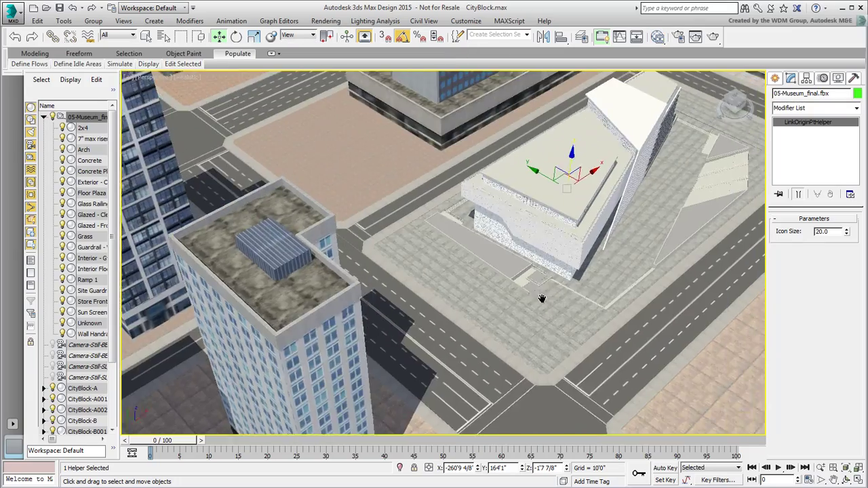
scroll(543, 298, up, 10)
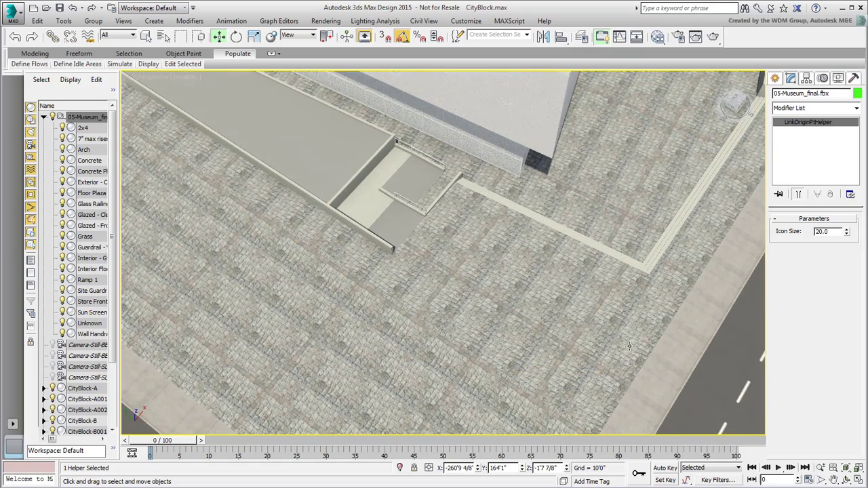
click(596, 313)
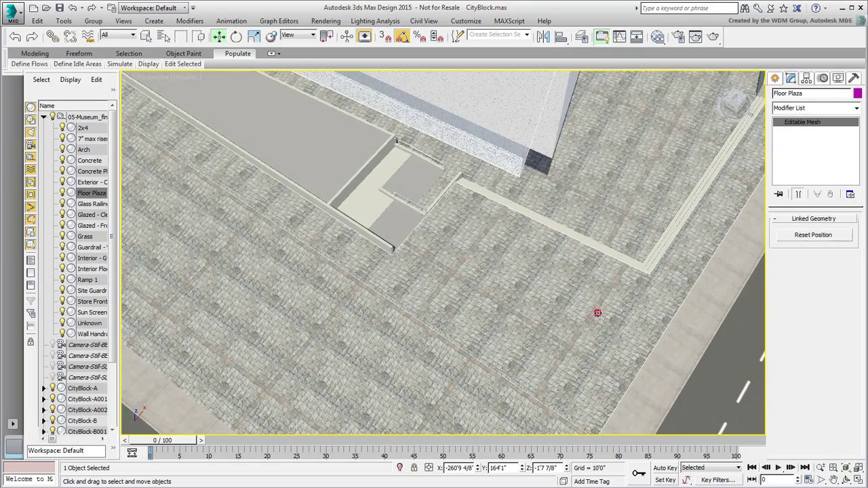
click(834, 108)
drag(857, 202, 857, 369)
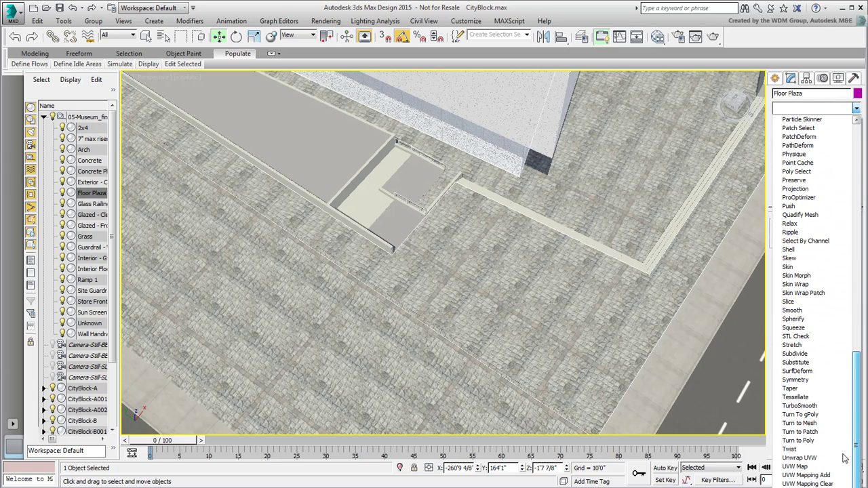
click(795, 466)
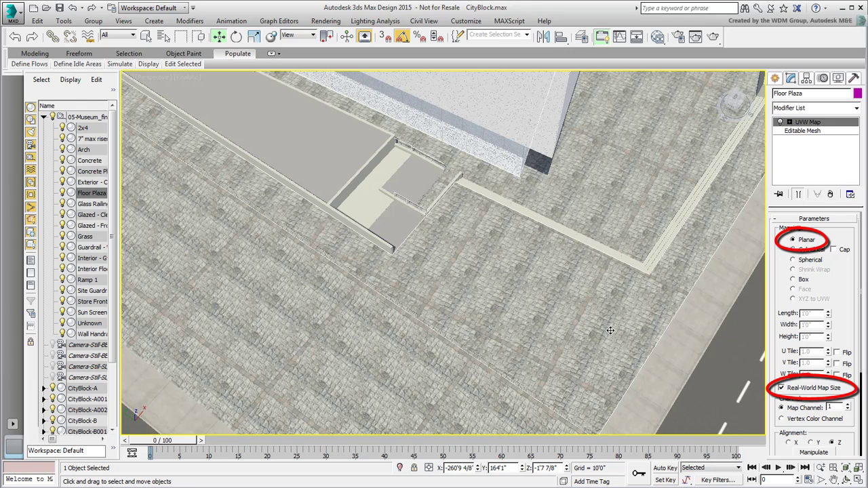
Select the UVW Map gizmo and adjust its Z rotation value.
click(790, 122)
click(809, 131)
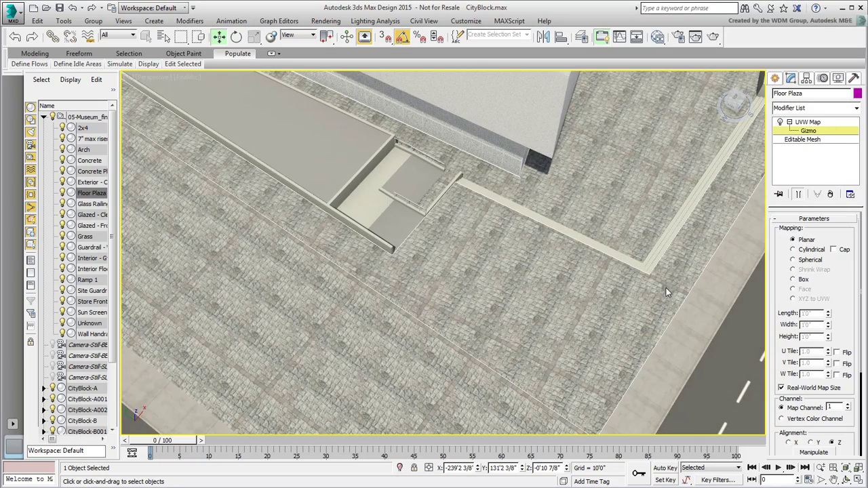
scroll(551, 257, down, 4)
alt+middle_drag(540, 277, 522, 232)
click(236, 37)
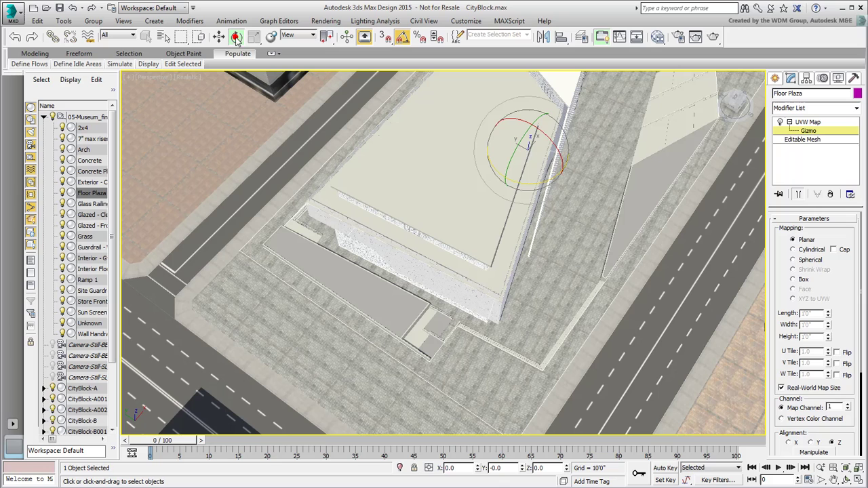
double_click(555, 468)
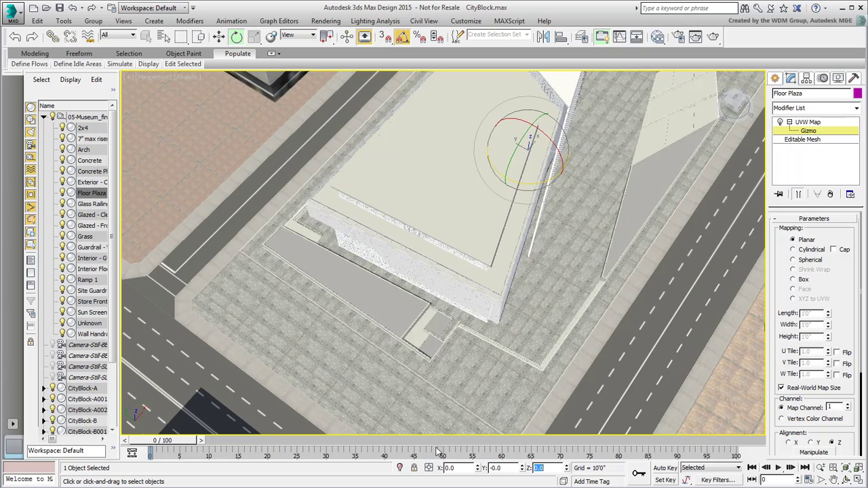
middle_drag(509, 360, 522, 266)
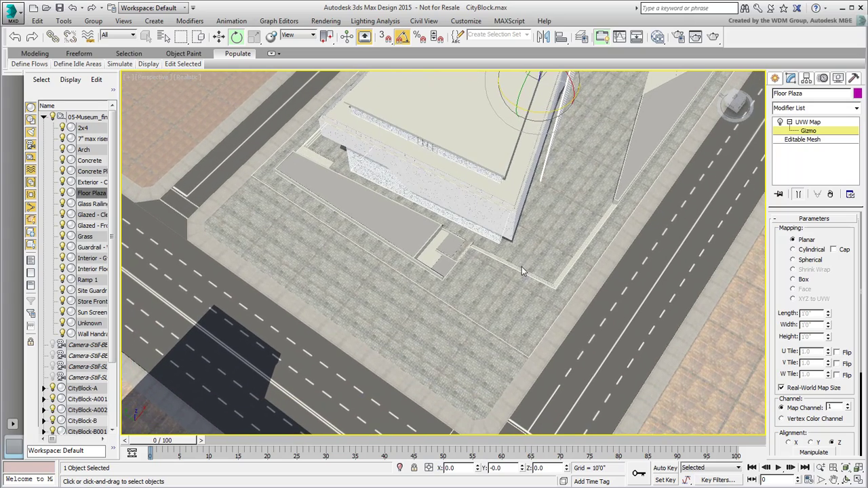
scroll(463, 339, up, 4)
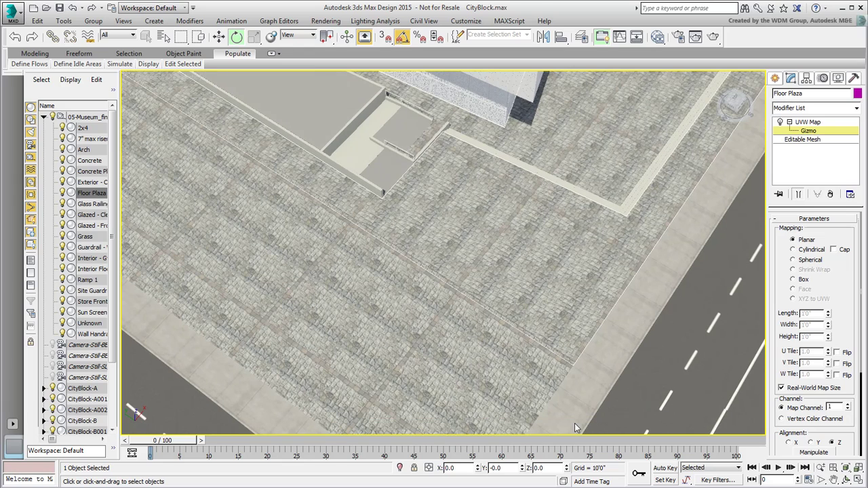
double_click(536, 468)
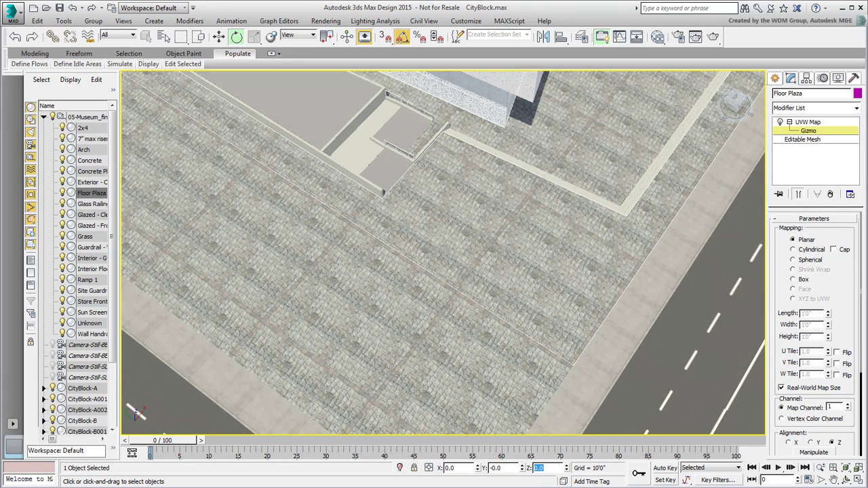
scroll(450, 299, up, 5)
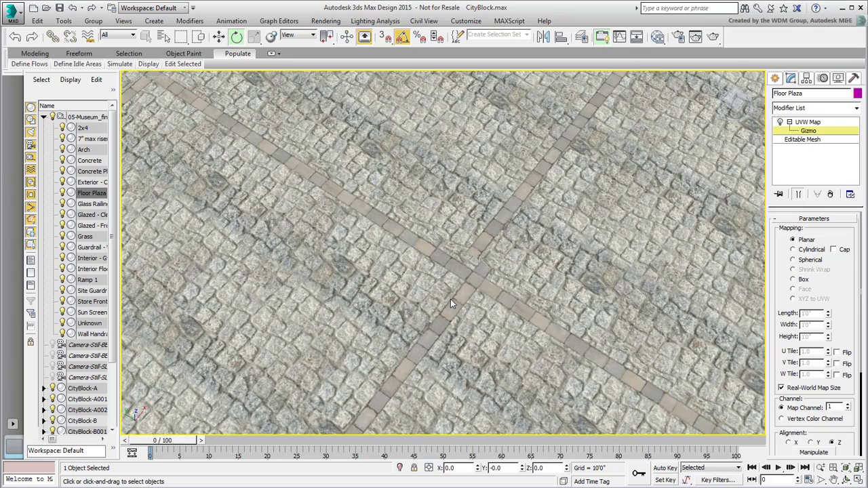
Shift the mapping gizmo along Y to realign the paver bands.
click(218, 36)
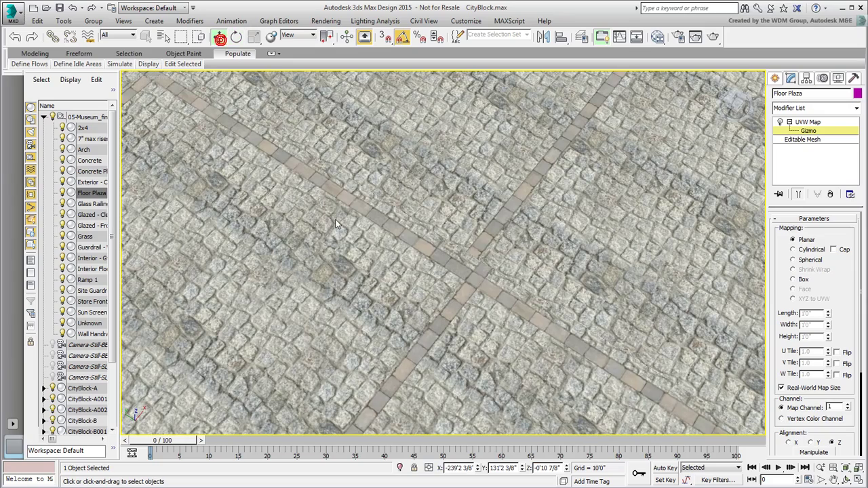
drag(523, 470, 524, 477)
scroll(486, 279, up, 4)
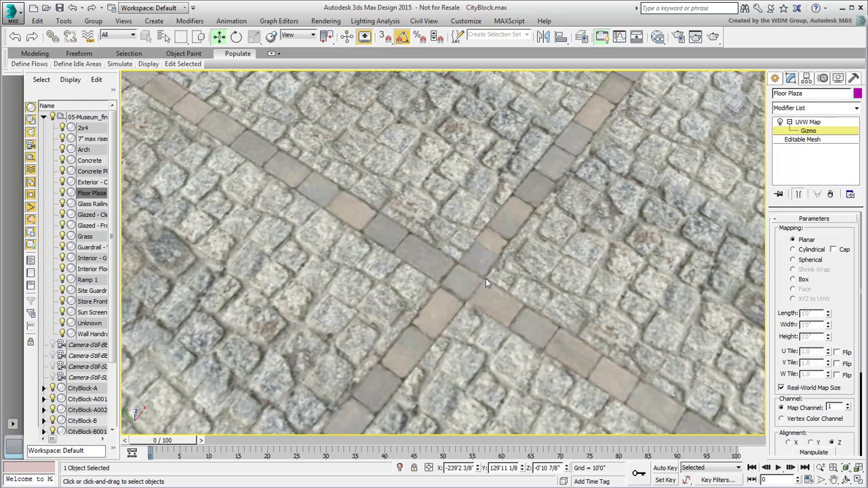
drag(523, 475, 524, 477)
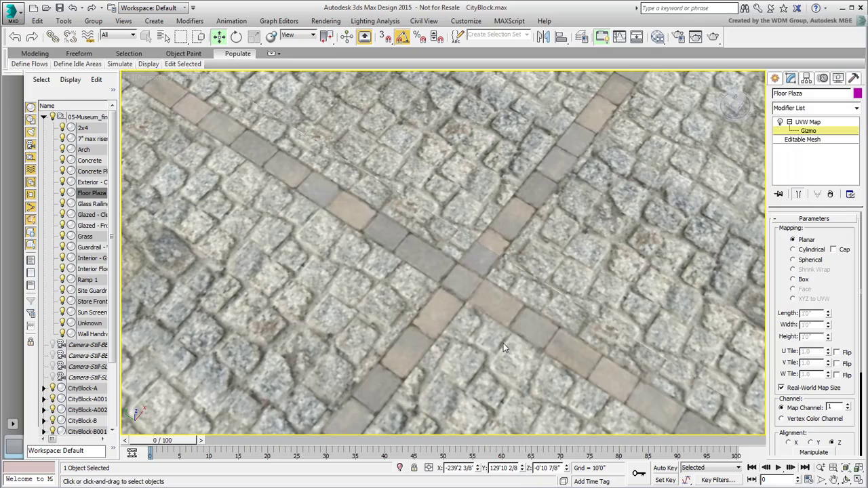
scroll(503, 343, down, 10)
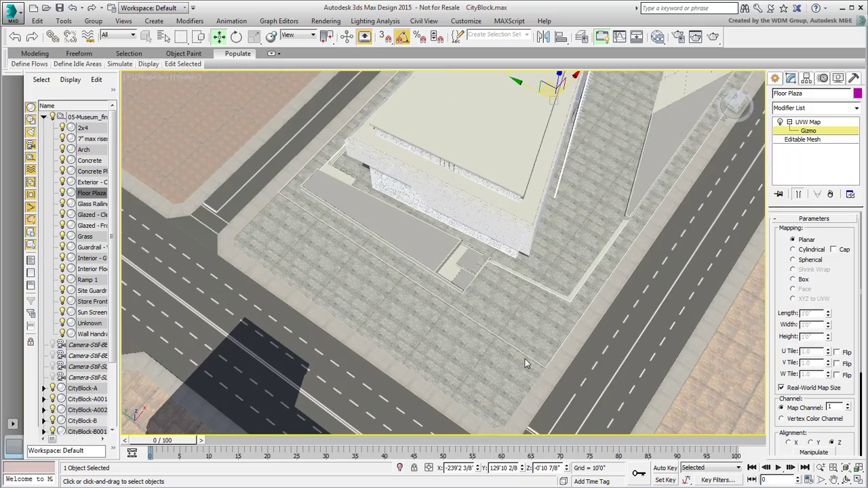
Exit UVW Map gizmo editing and orbit around to review the aligned pavers.
middle_drag(541, 367, 454, 360)
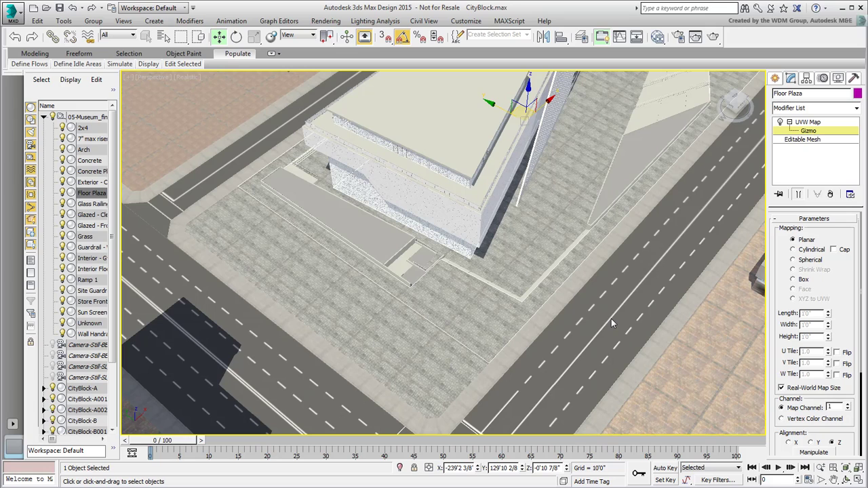
click(808, 131)
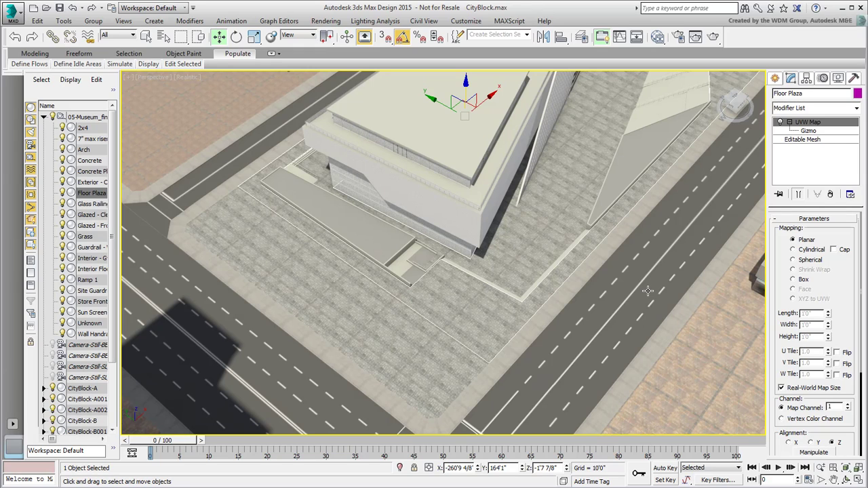
alt+middle_drag(647, 291, 648, 281)
alt+middle_drag(530, 297, 511, 306)
scroll(560, 275, down, 4)
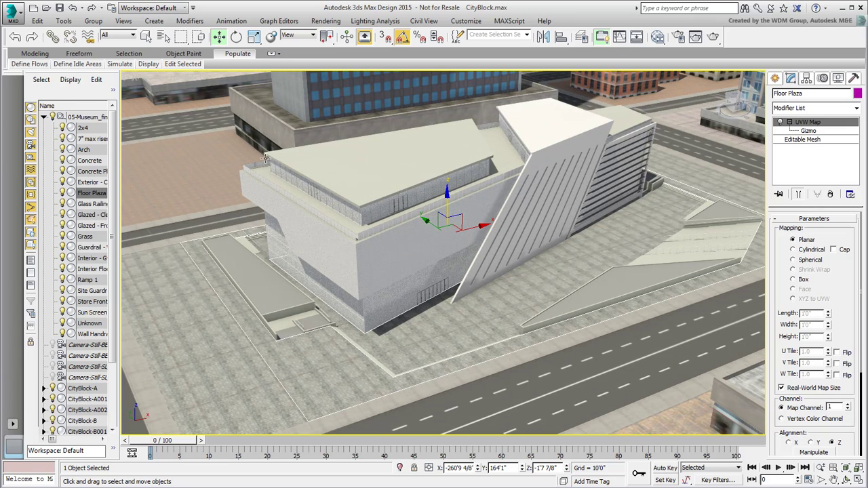
Bind the linked museum FBX file in Manage Links and close the dialog.
click(20, 19)
mouse_move(72, 233)
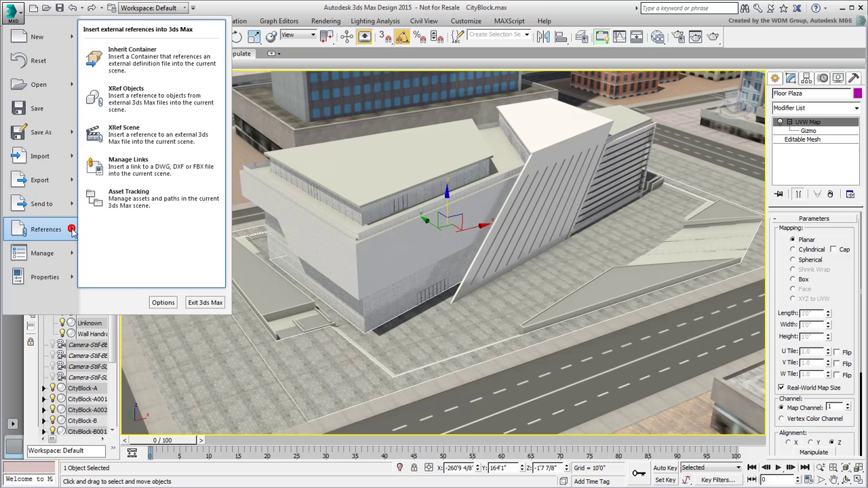
click(135, 169)
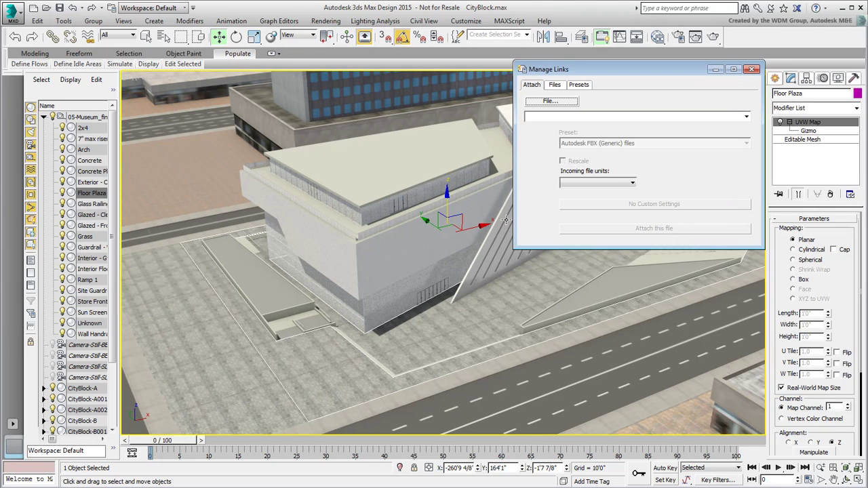
click(554, 85)
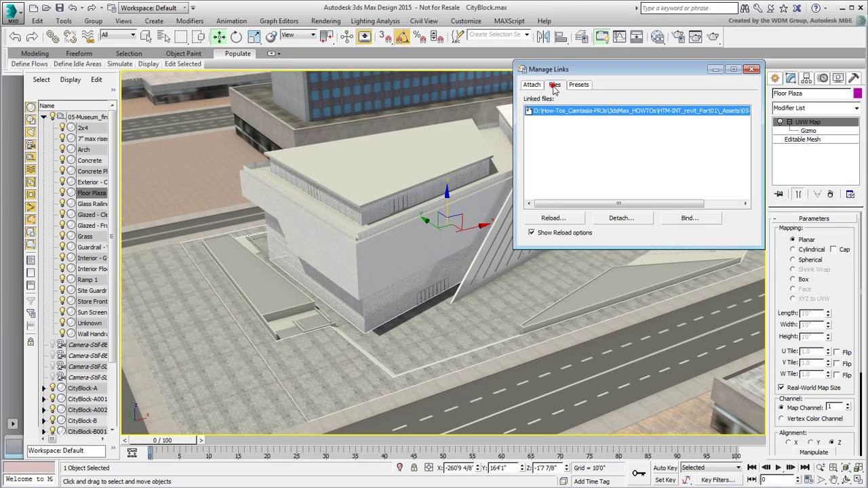
click(690, 218)
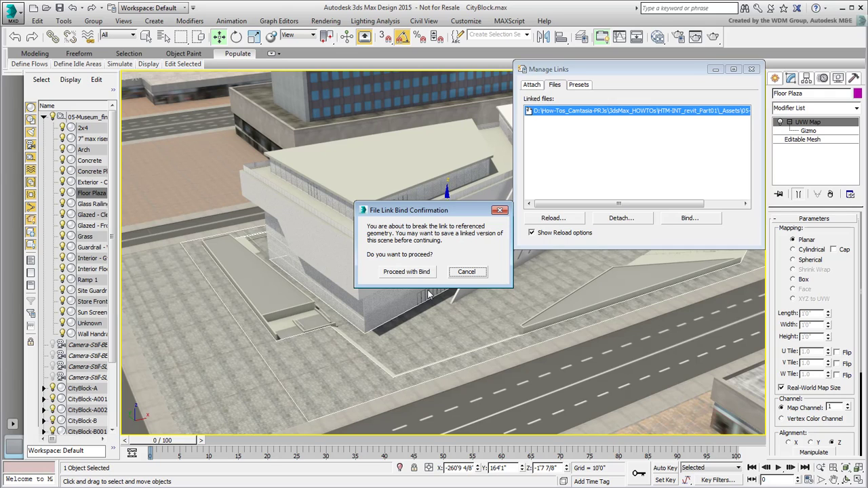
click(406, 272)
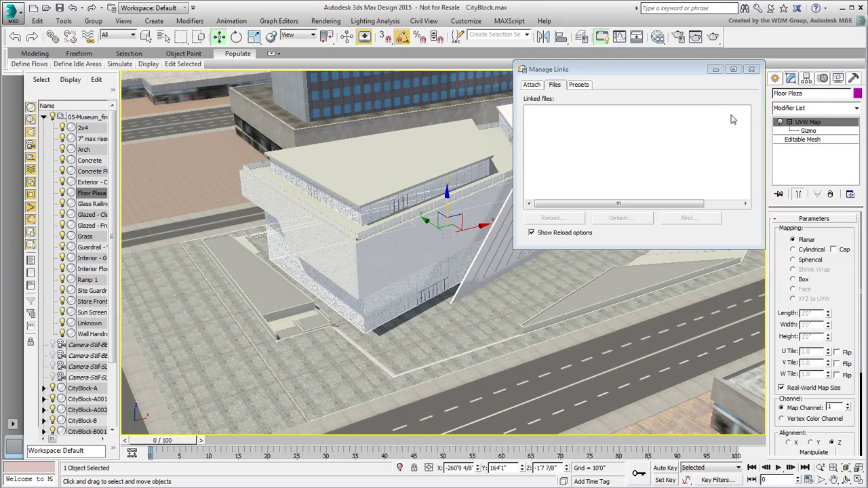
click(751, 70)
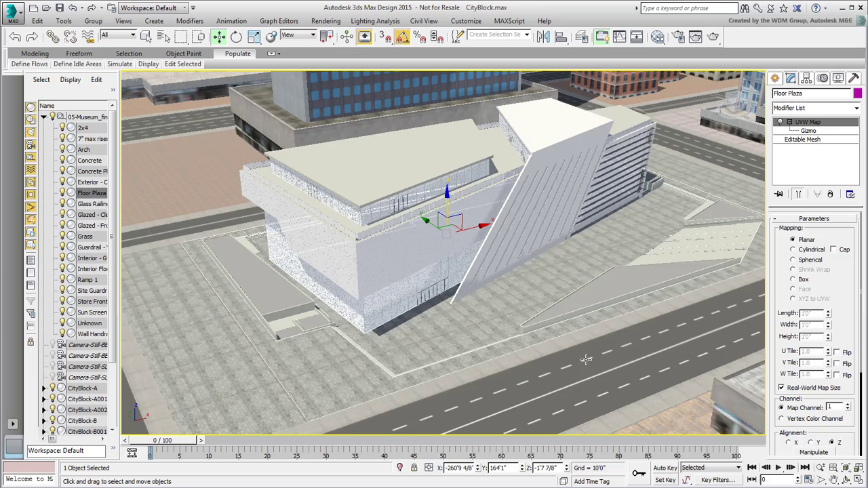